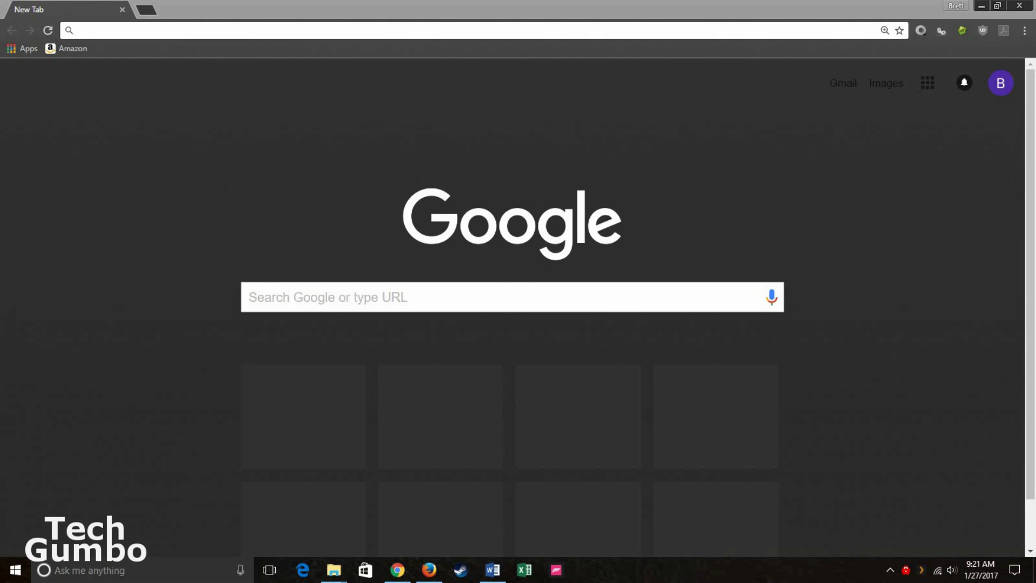
Go to the IMDb site by typing imdb in the address bar
click(140, 31)
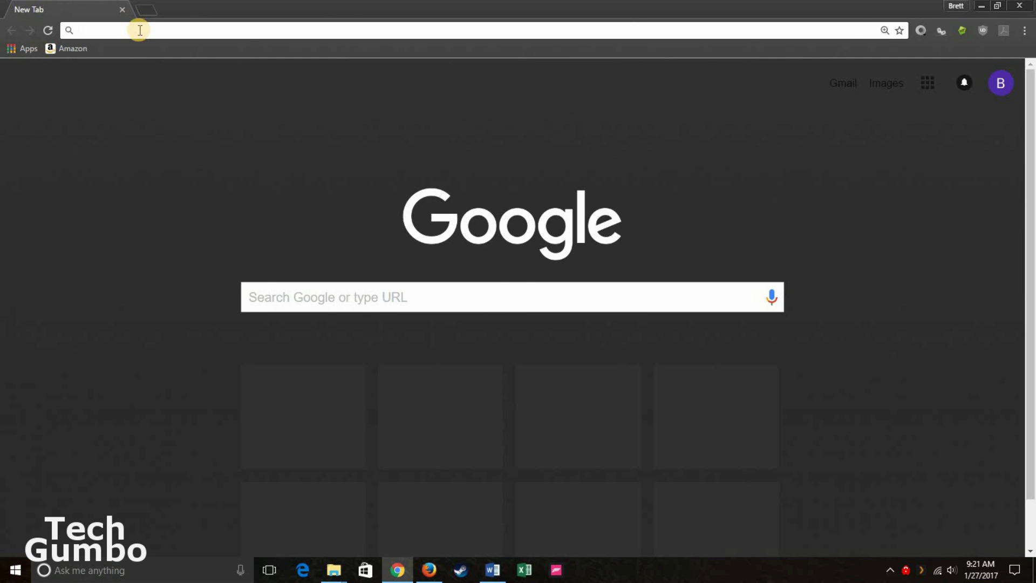
text(imdb.com)
key(Return)
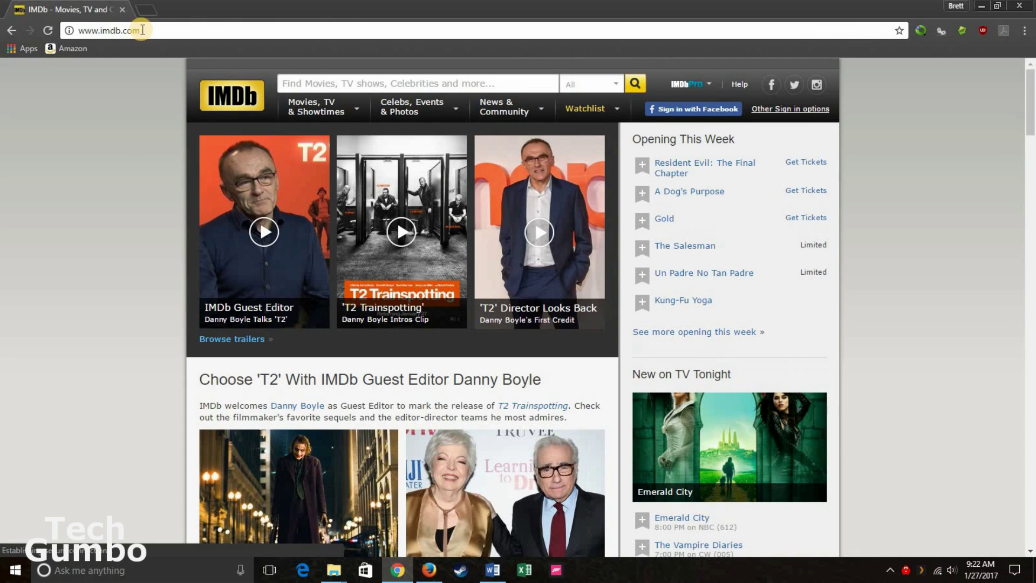
Run a Google search for 'ducks' from the address bar
click(143, 31)
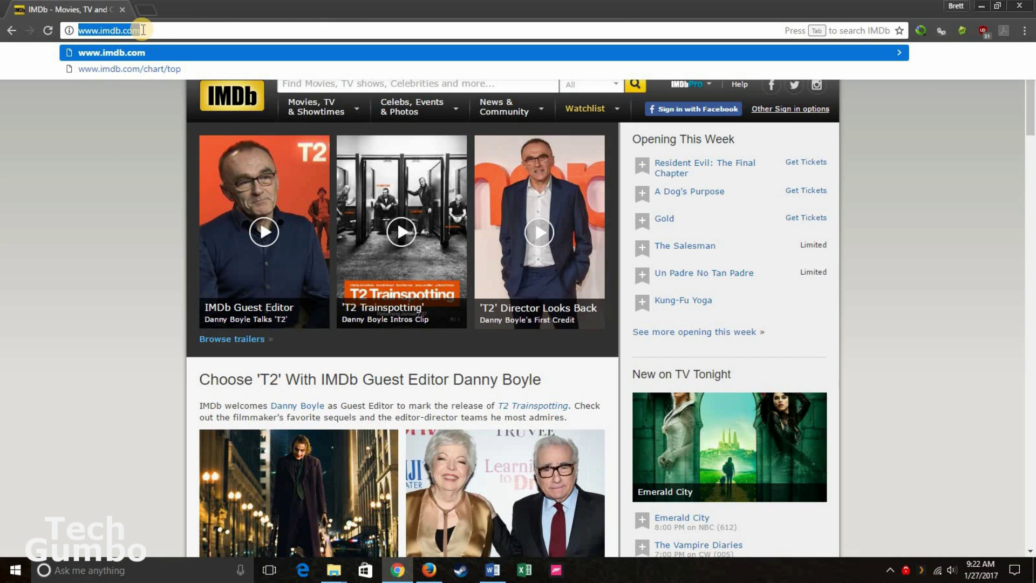
text(ducks)
key(Return)
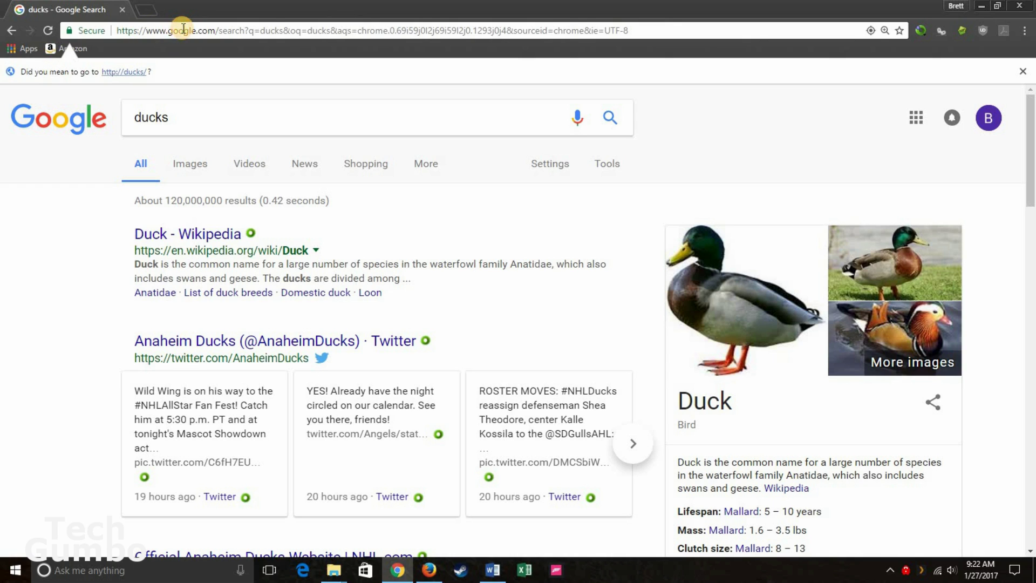
Search Bing directly for 'ducks' using the address bar's tab-to-search
click(181, 29)
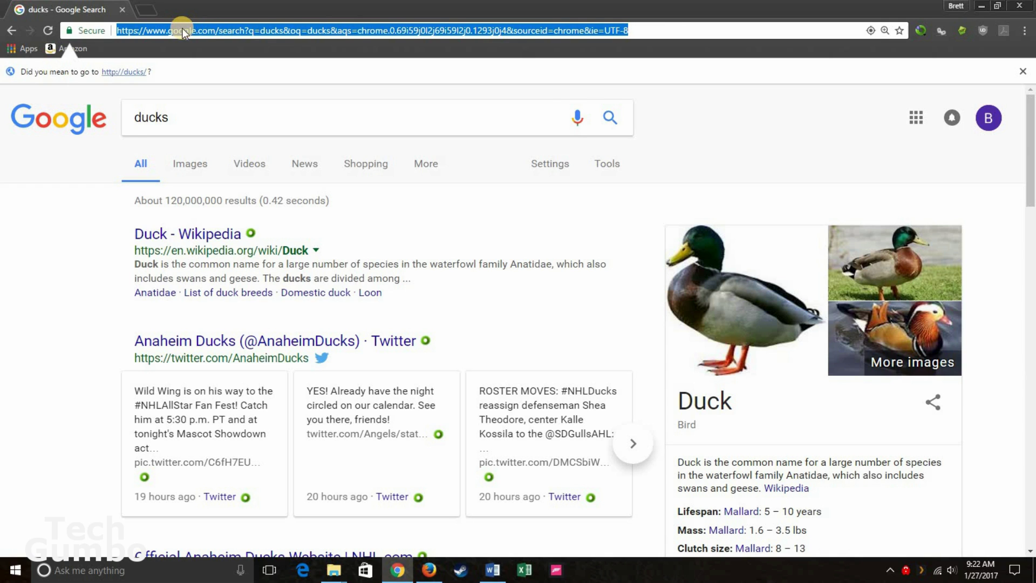
text(b)
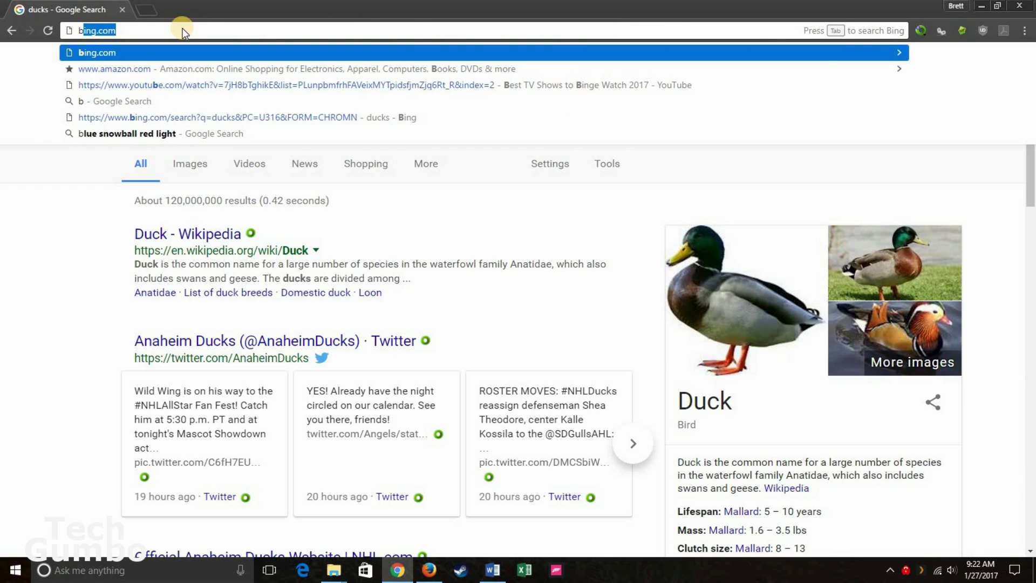
text(ing)
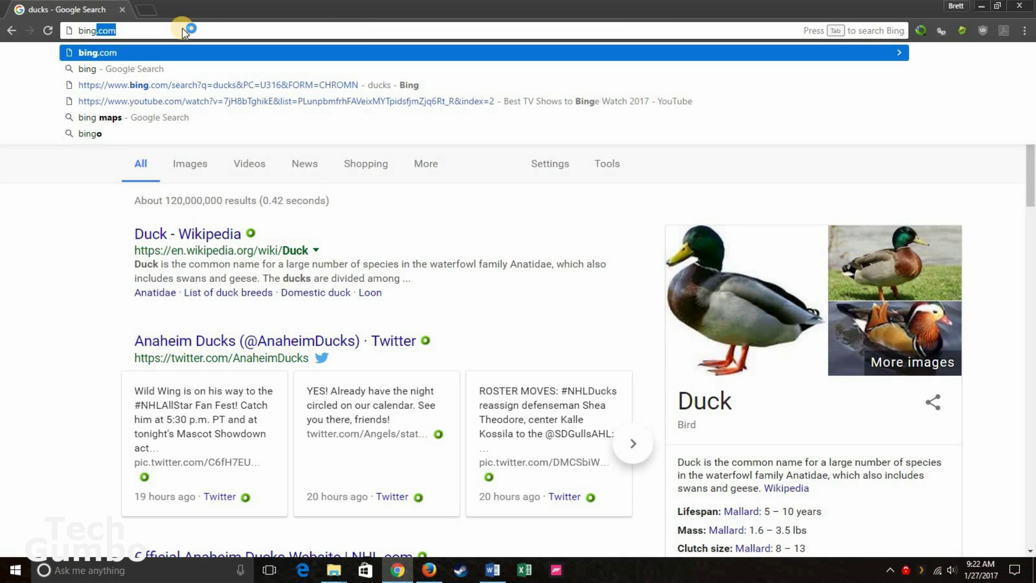
key(Tab)
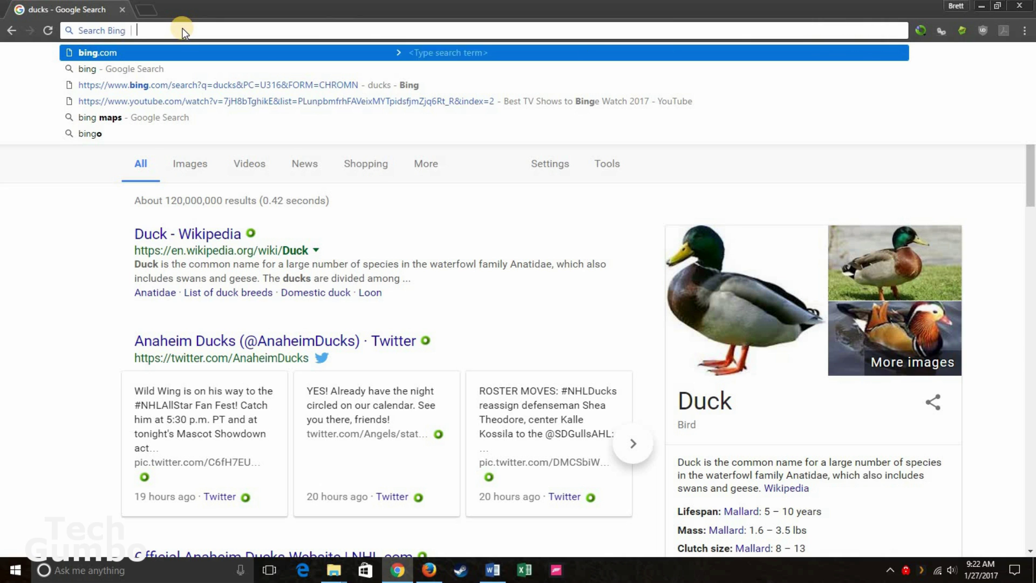
text(ducks)
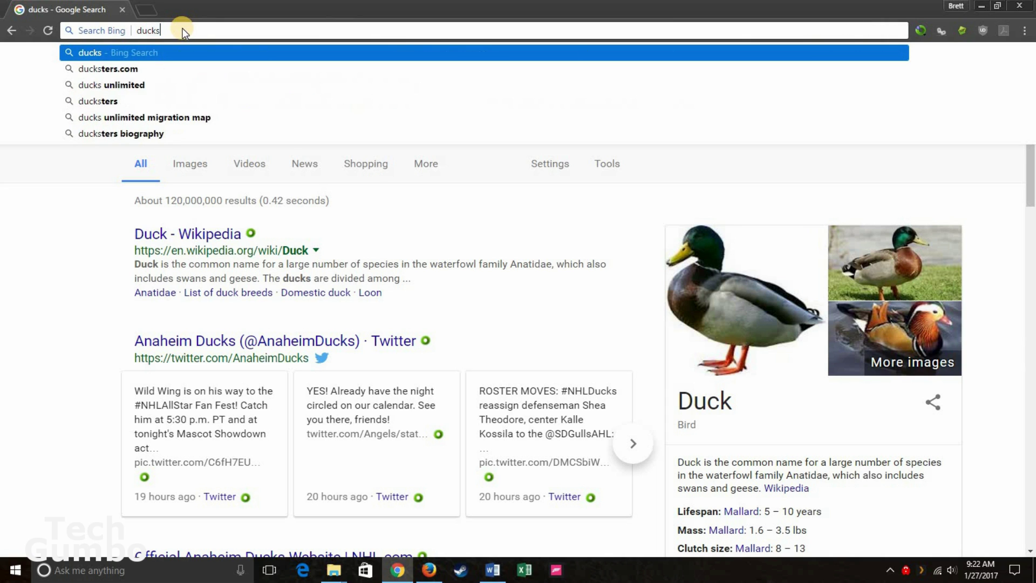
key(Return)
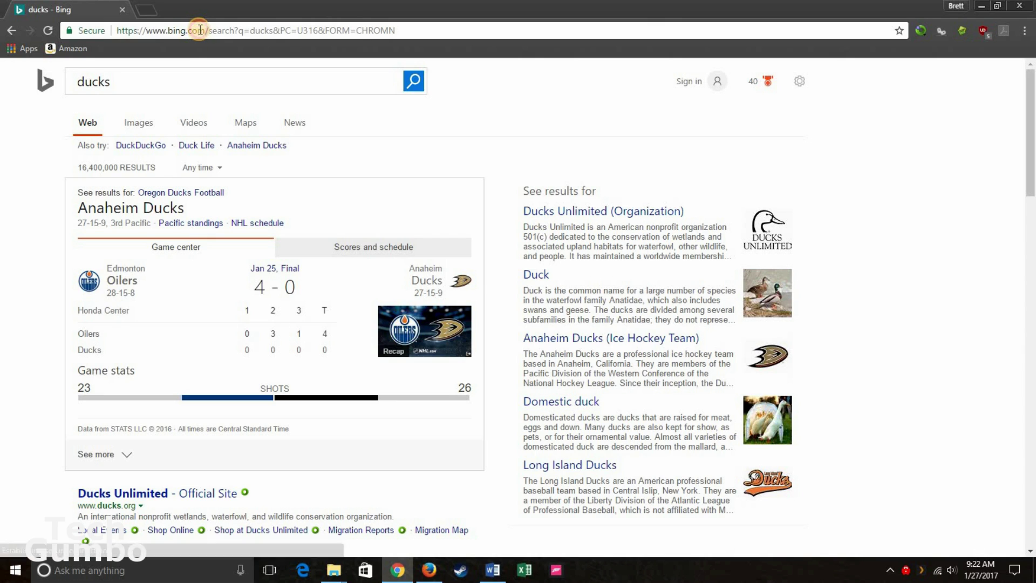
Search AOL directly for 'ducks' using tab-to-search on aol.com
click(200, 30)
text(ao)
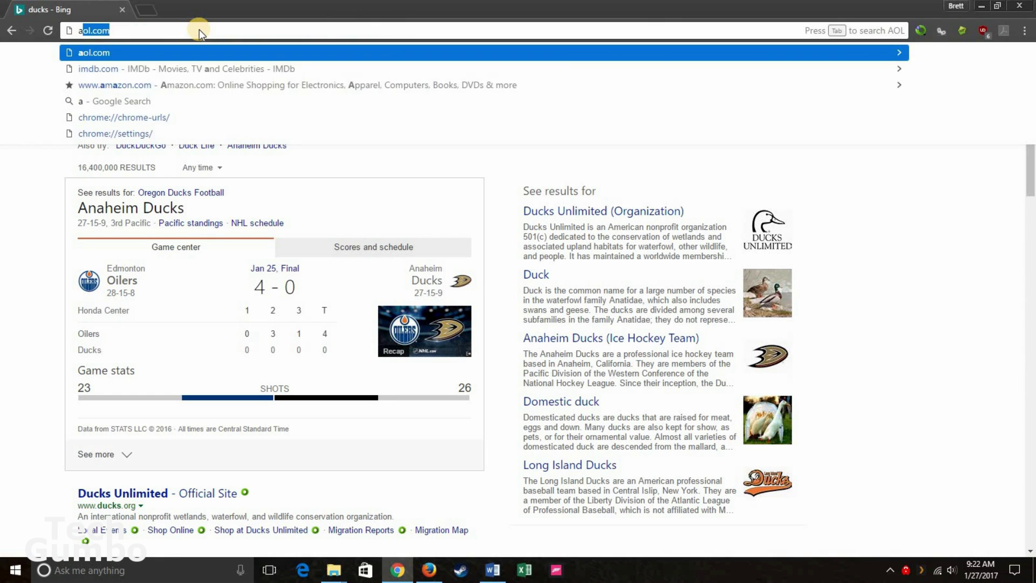
text(l.com)
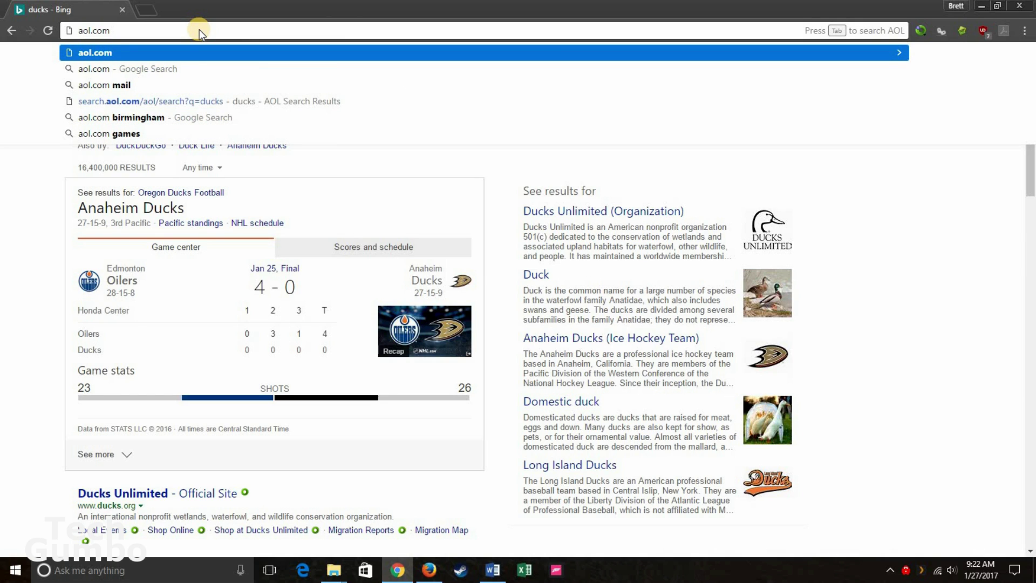
key(Tab)
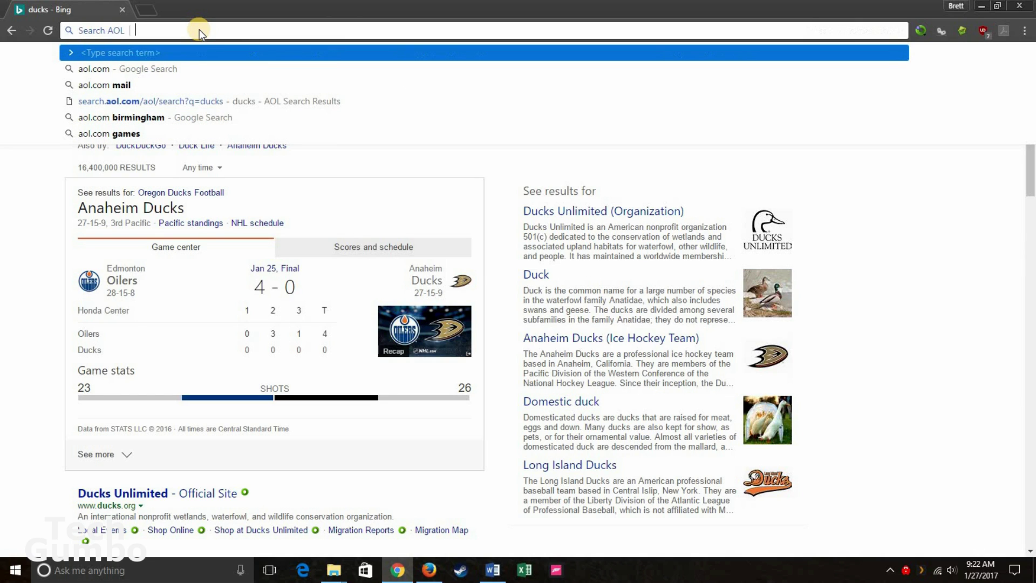
text(ducks)
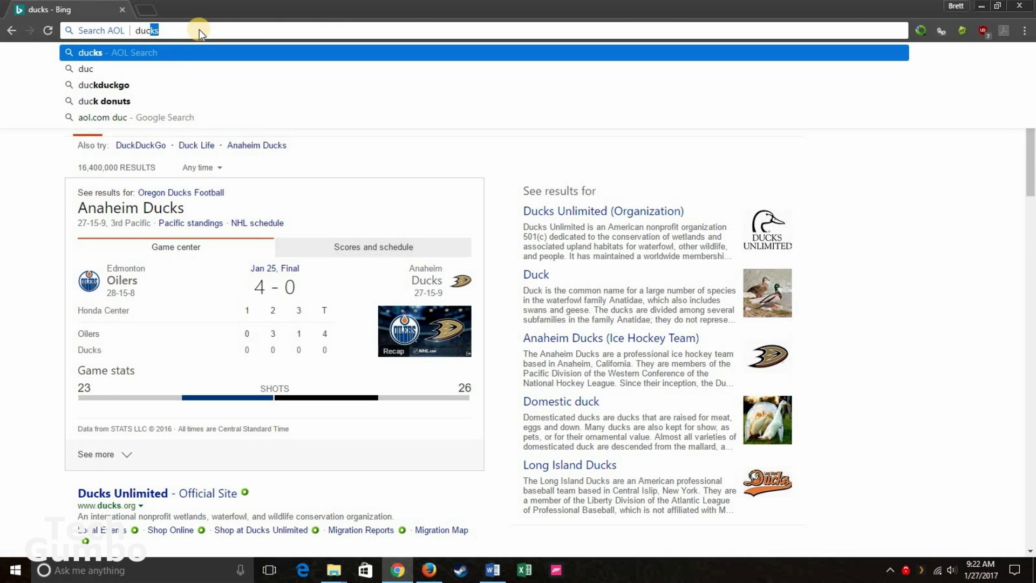
key(Return)
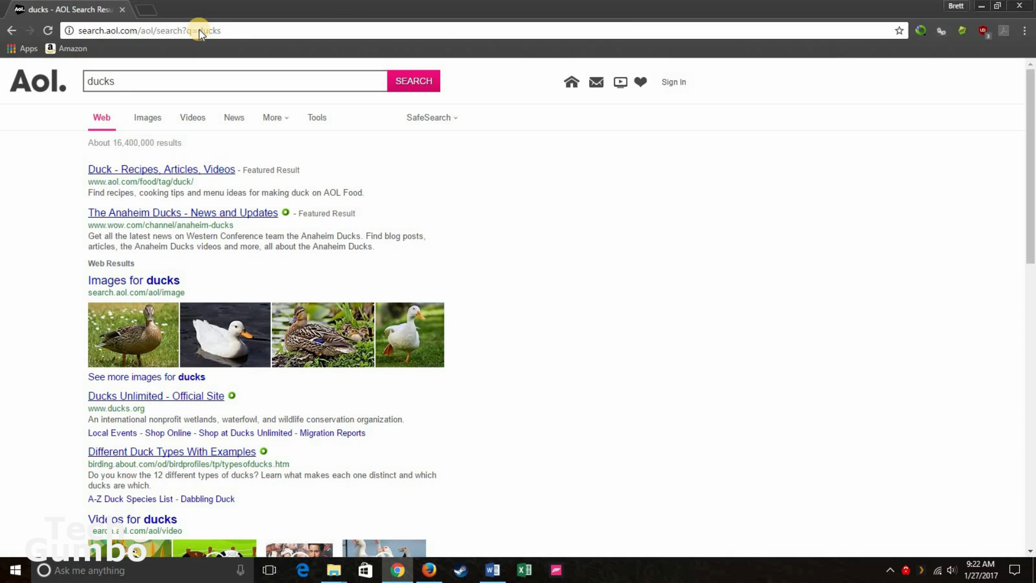
Use Wikipedia's tab-to-search in the address bar to look up Paul McCartney
click(200, 30)
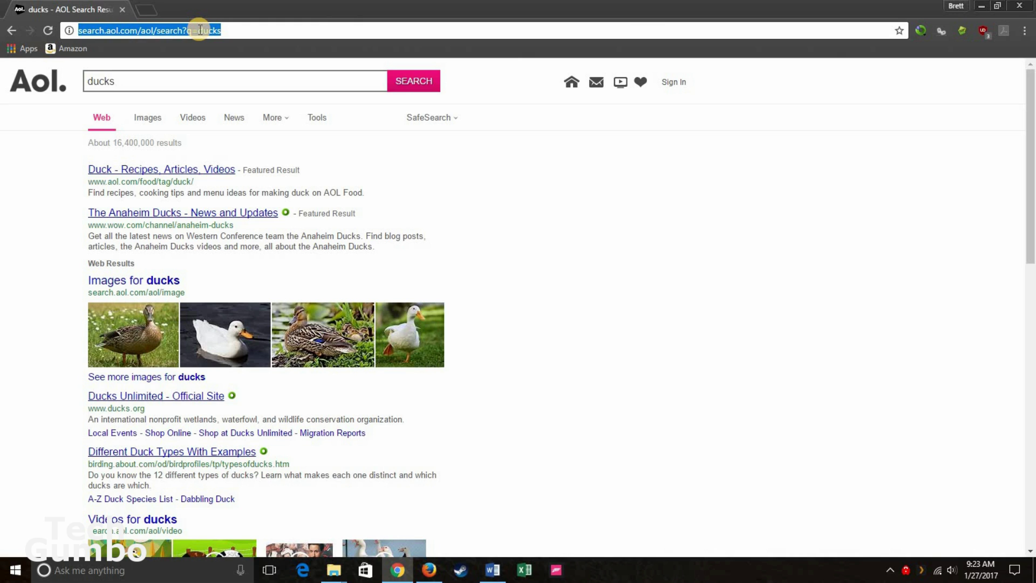
text(en)
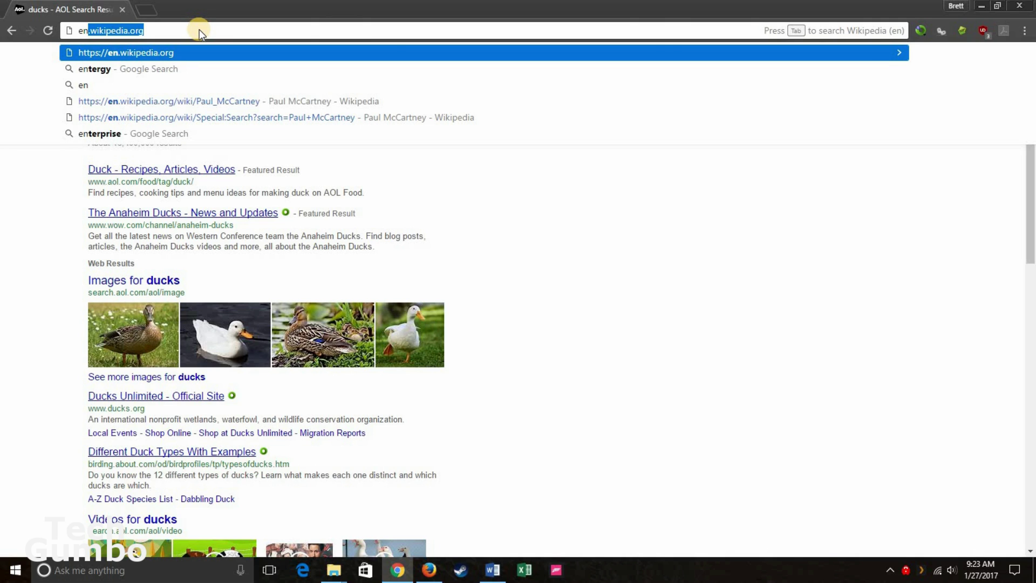
key(Tab)
text(paul)
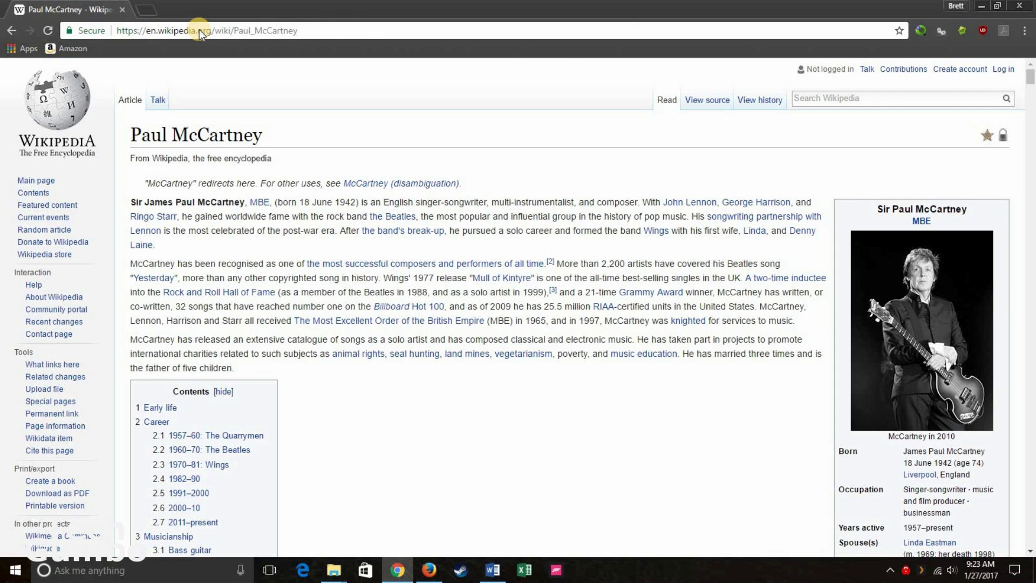
Search YouTube directly for best streaming devices via the address bar's tab-to-search
click(199, 29)
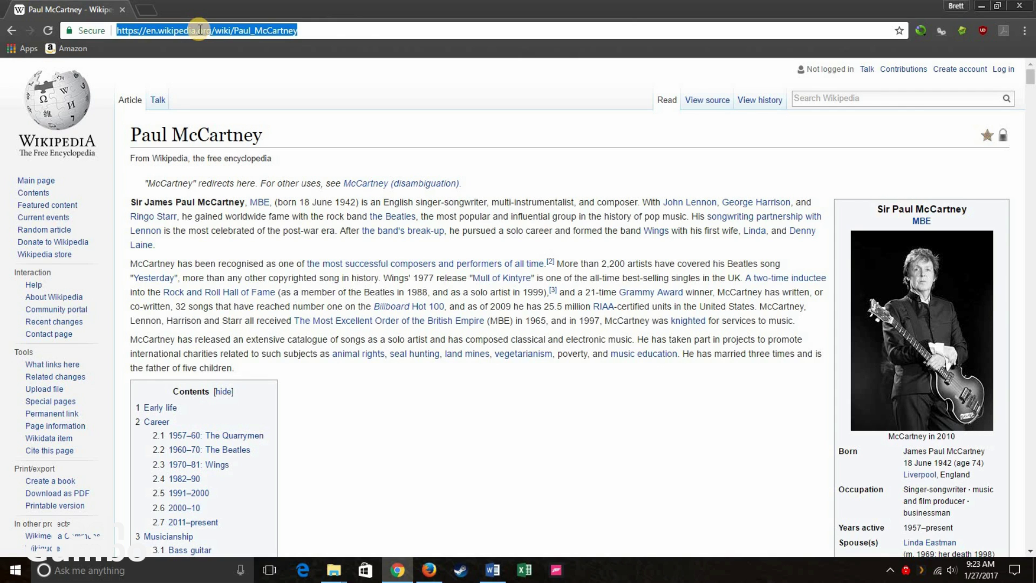
text(you)
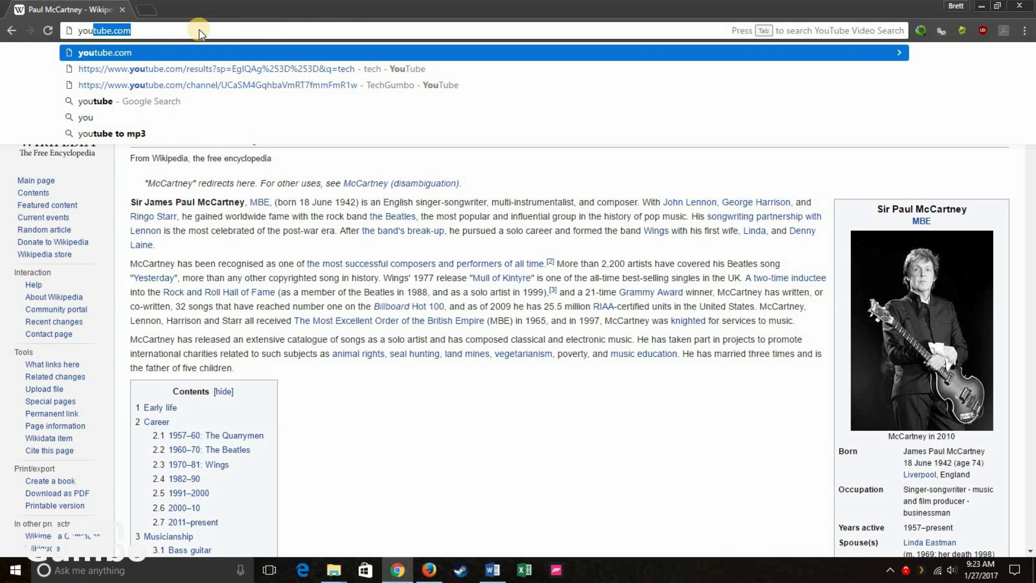
key(Tab)
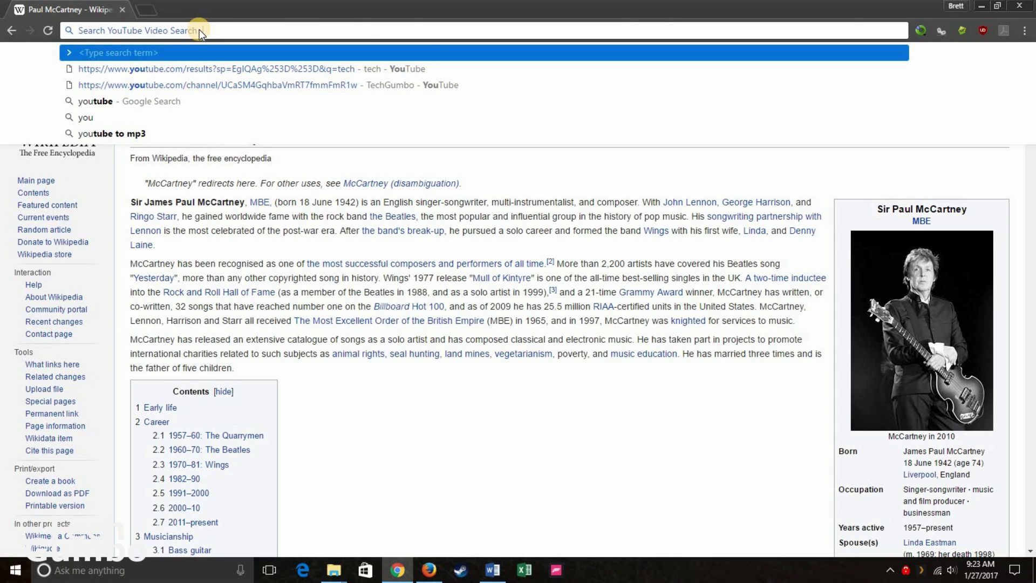
text(best)
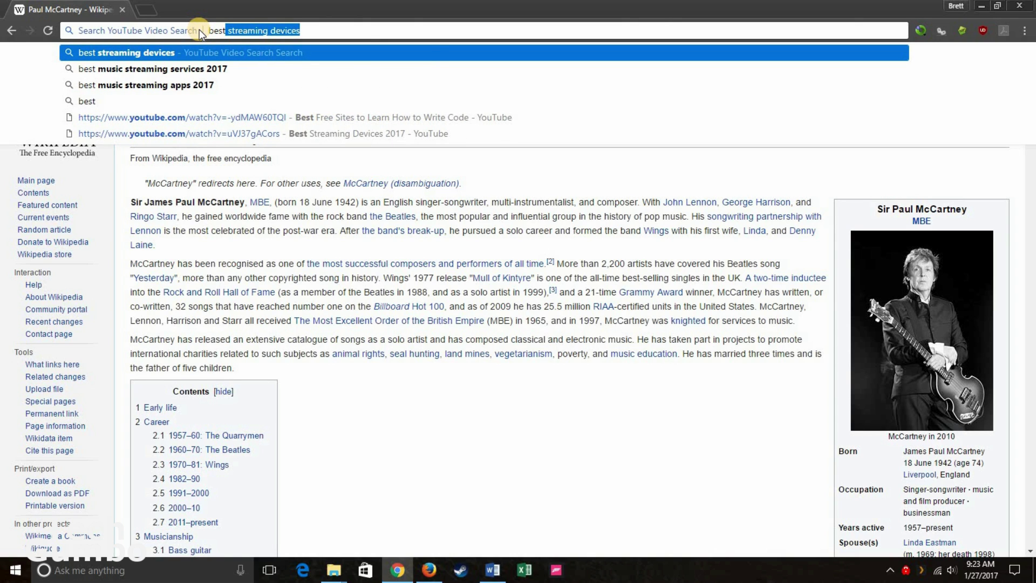
key(Return)
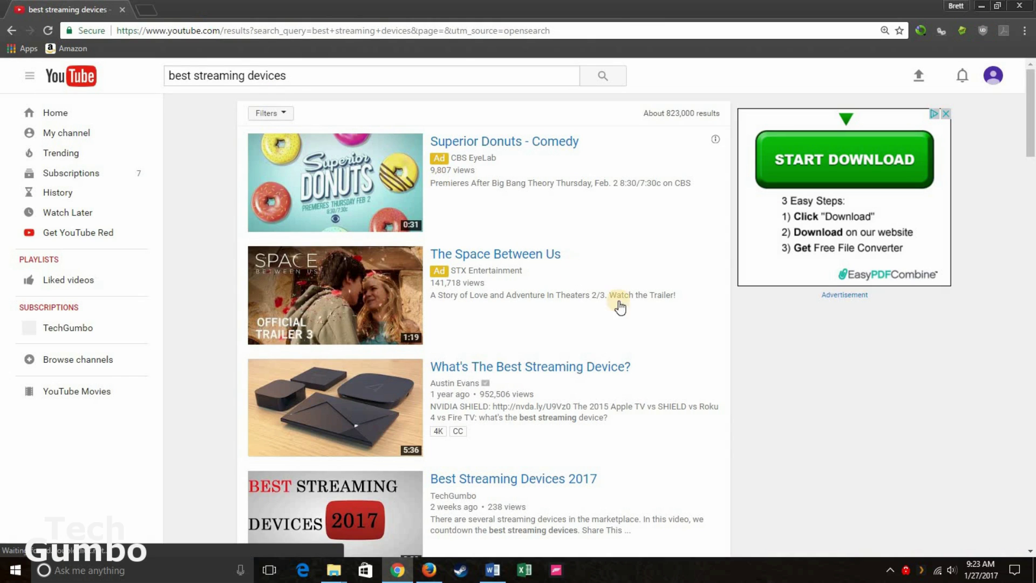
Browse the YouTube results and open the TechGumbo channel
scroll(739, 353, down, 5)
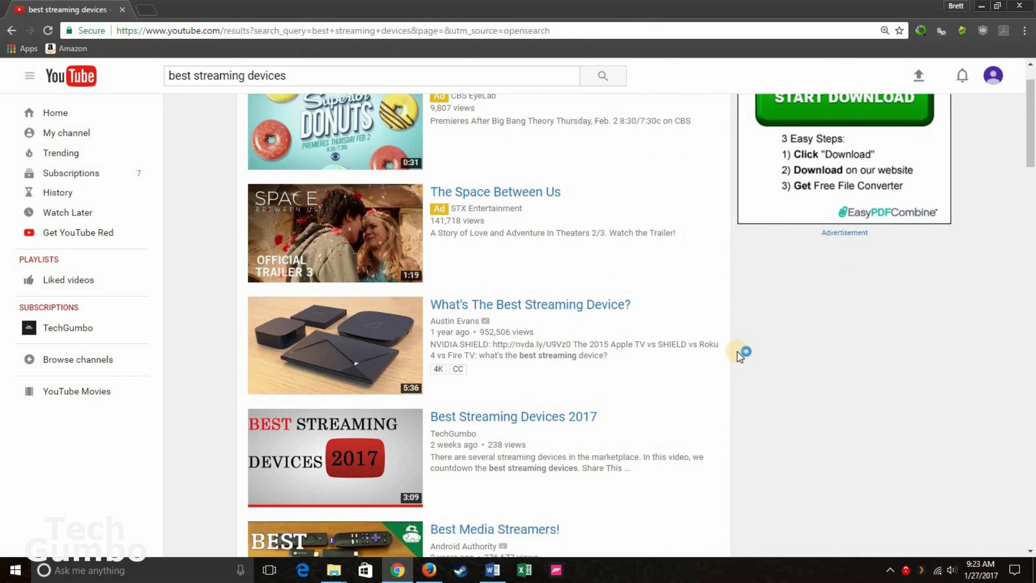
scroll(740, 356, up, 2)
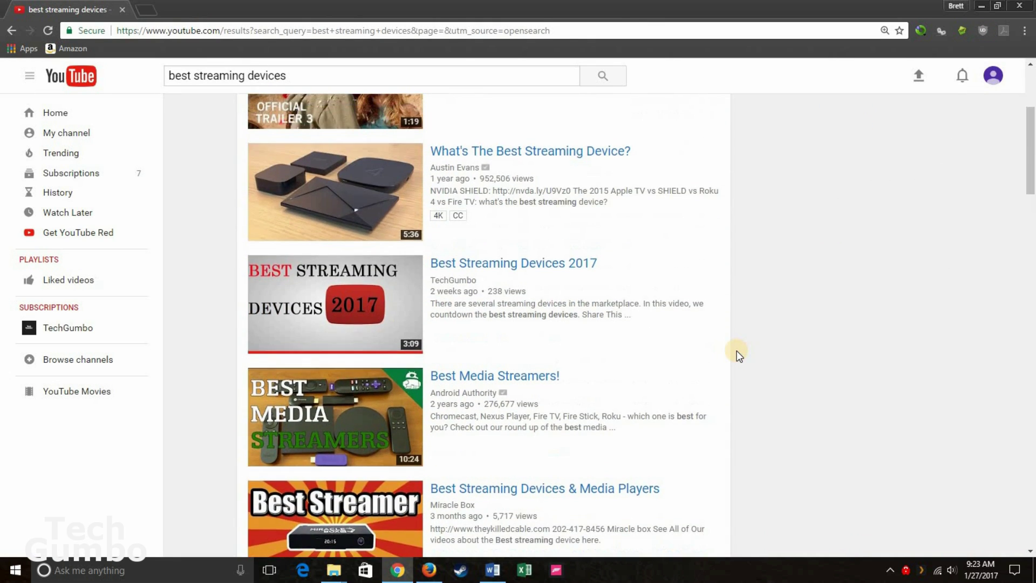
scroll(740, 356, down, 4)
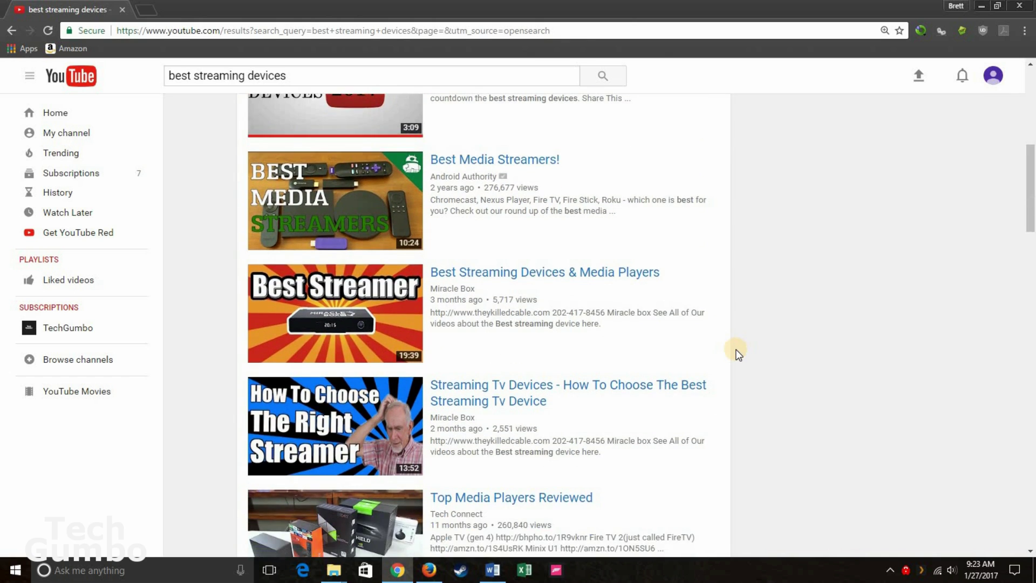
scroll(739, 354, up, 3)
scroll(737, 352, up, 3)
scroll(736, 351, down, 4)
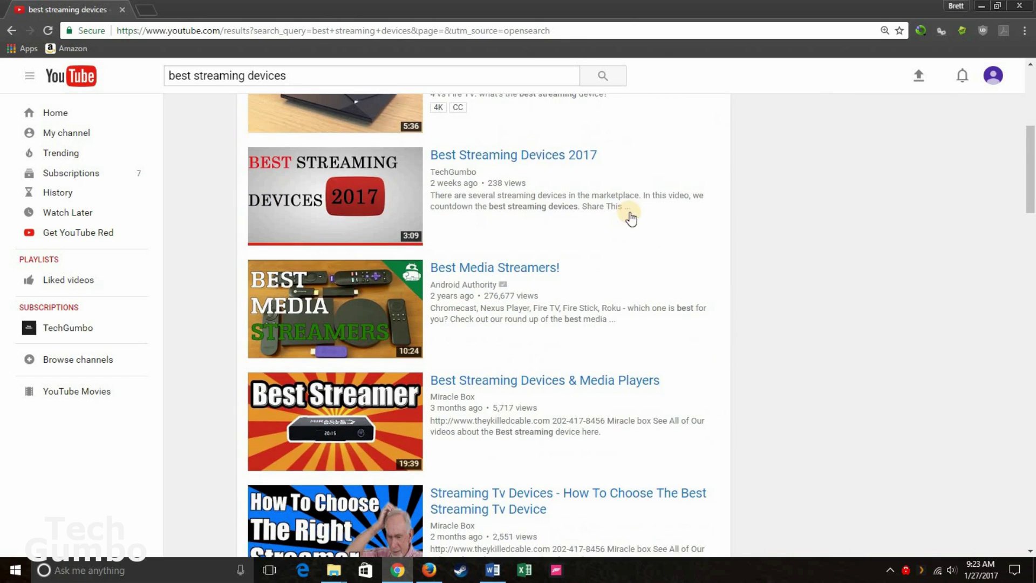
click(461, 173)
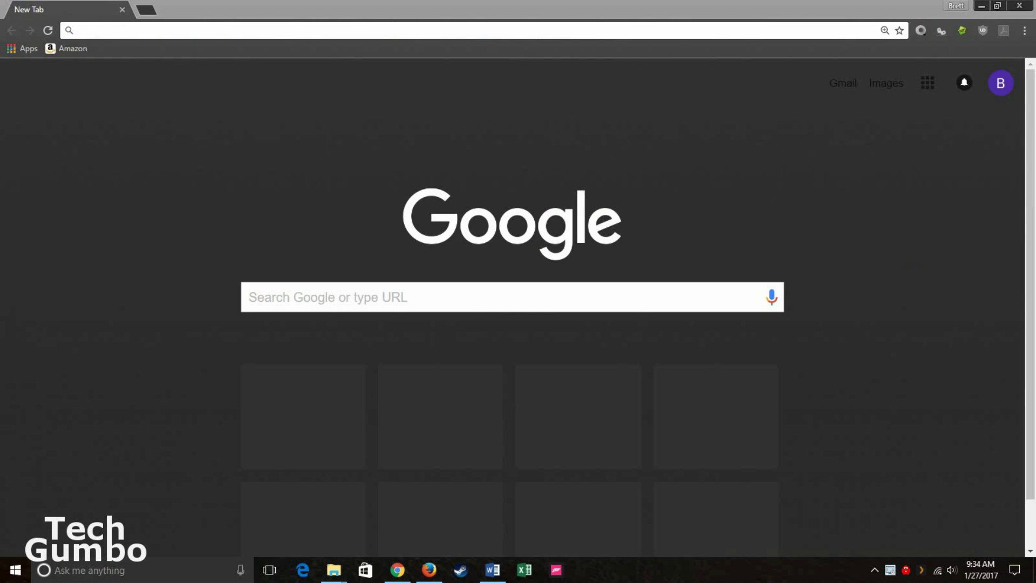
Enter the calculation 10*4-6+98 in the address bar to see the instant answer
click(474, 31)
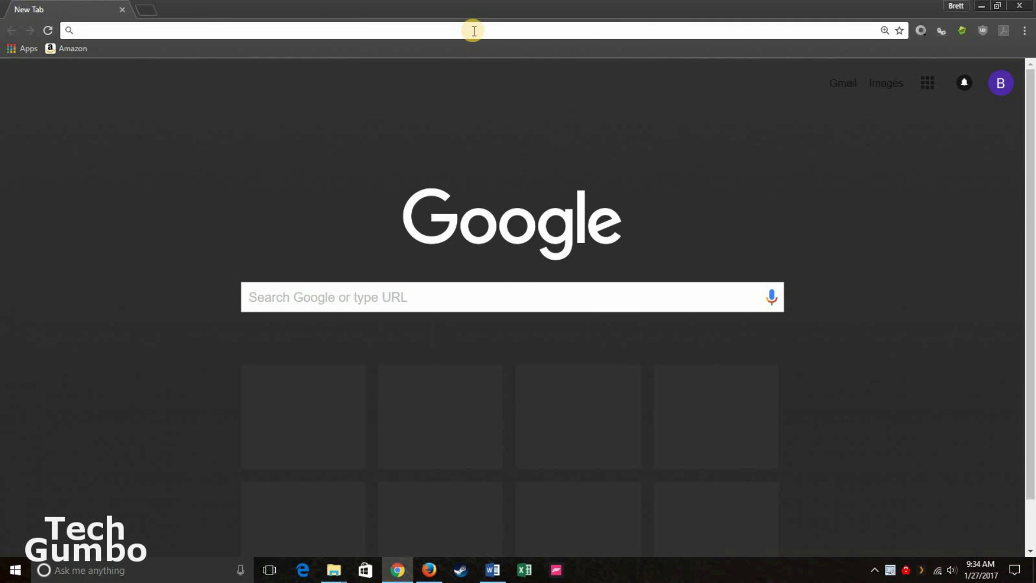
text(10*)
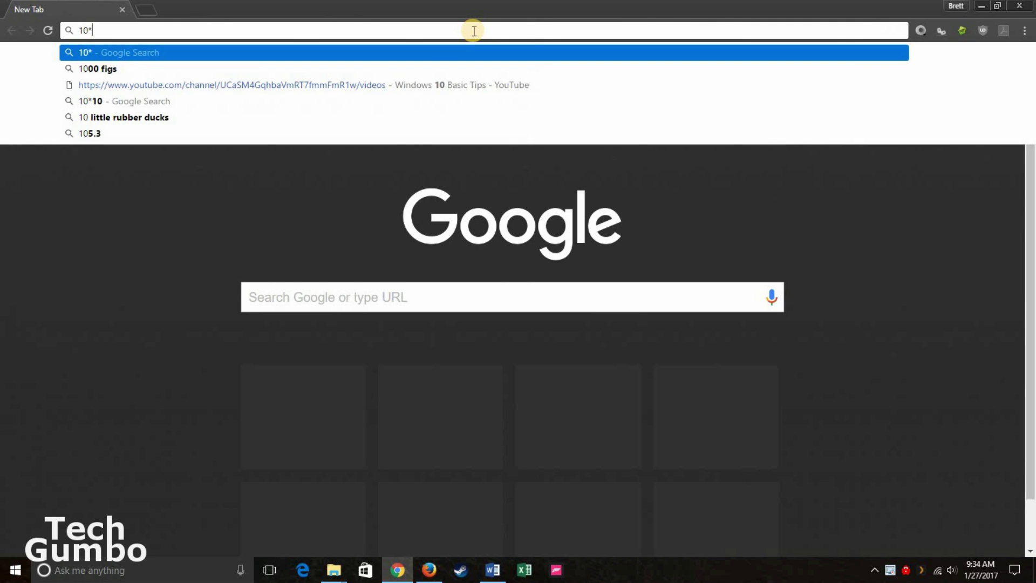
text(4)
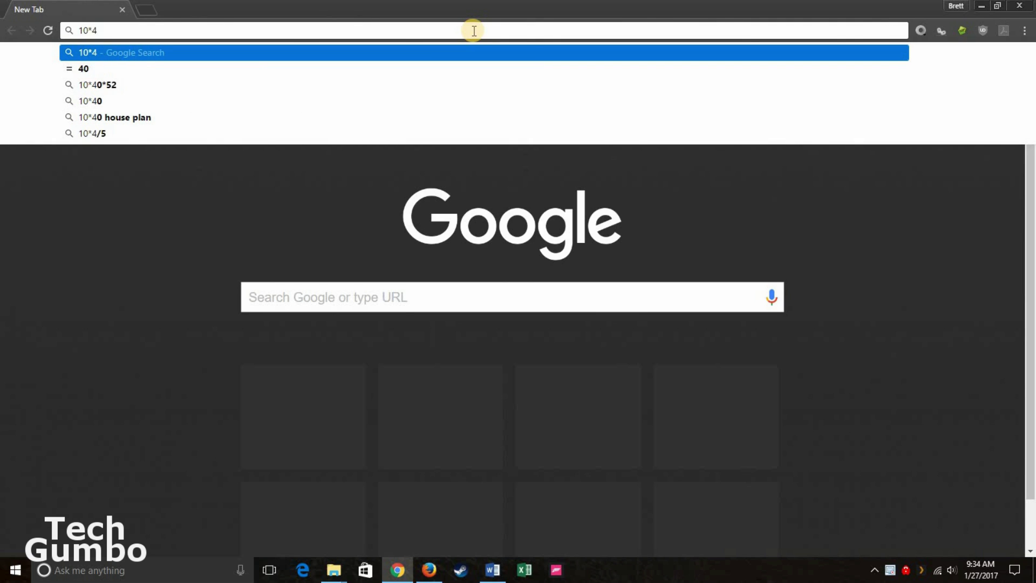
text(-6+)
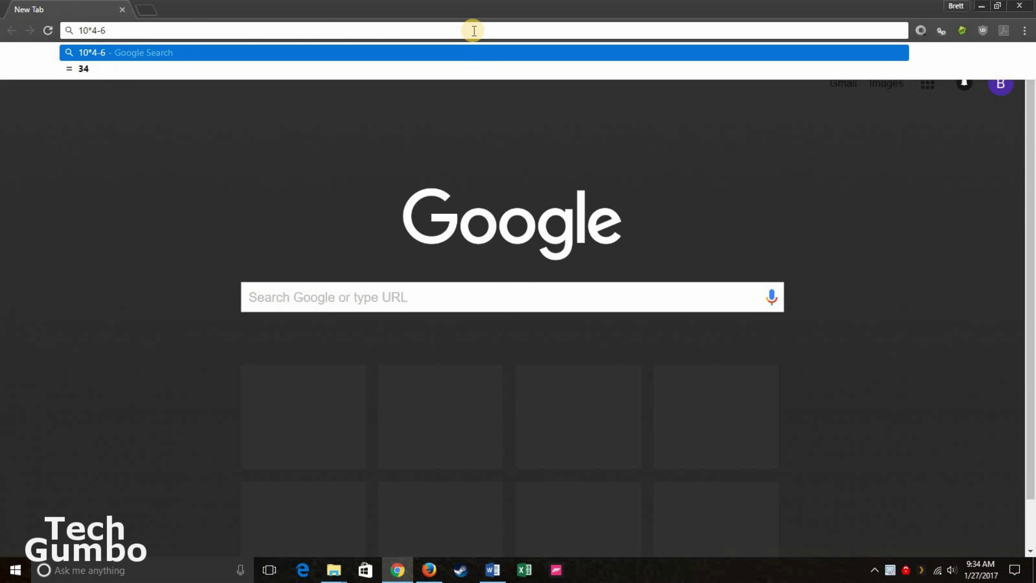
text(98)
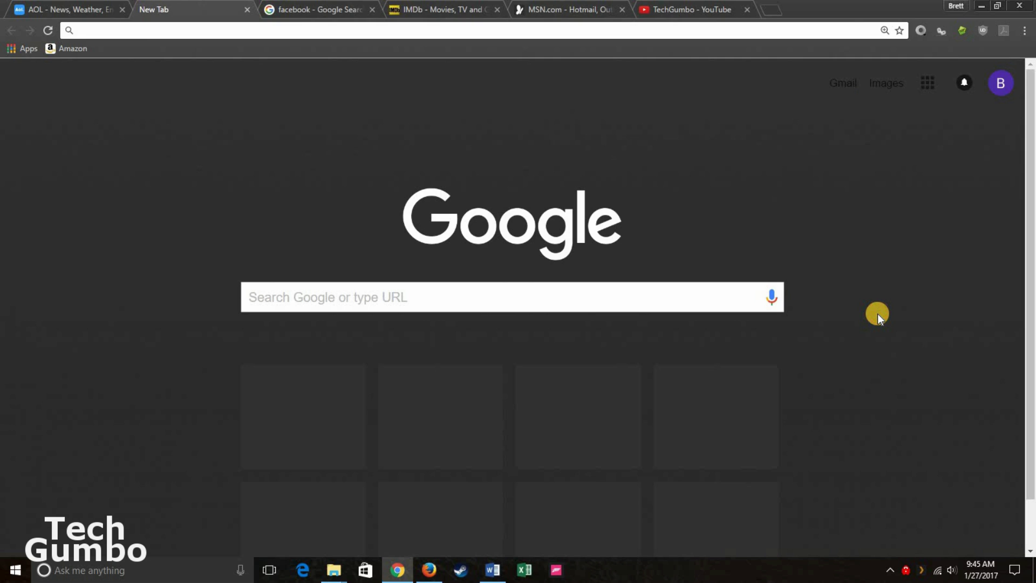
Snap Chrome left, move the IMDb, New Tab and AOL tabs to a new window, then merge them back
key(super+Left)
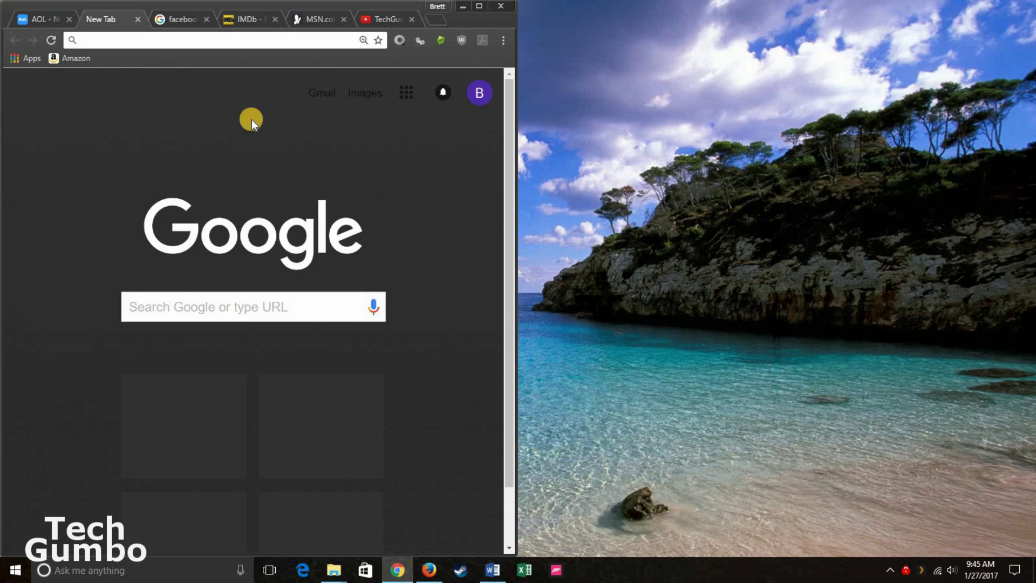
click(243, 20)
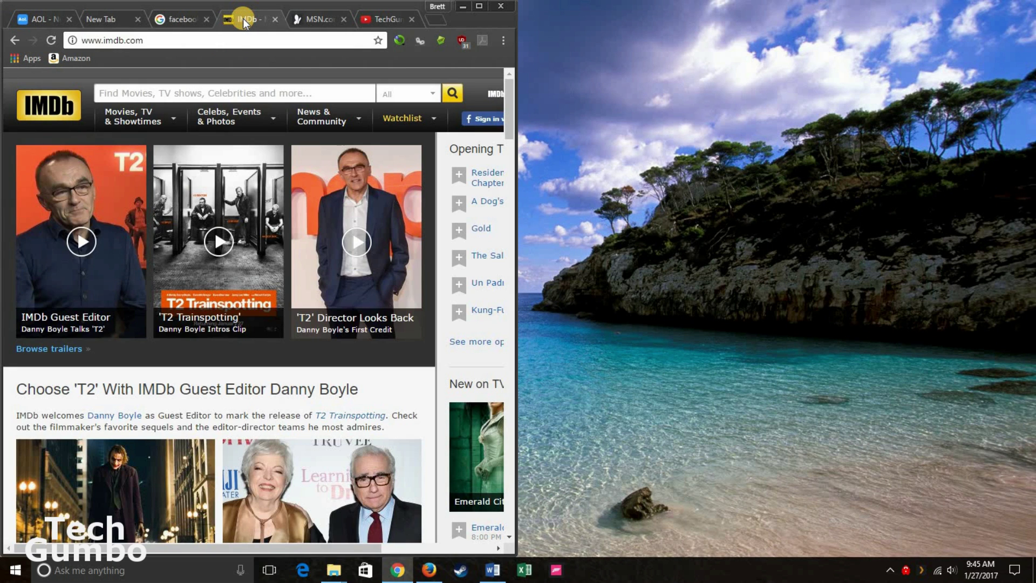
click(96, 21)
click(38, 18)
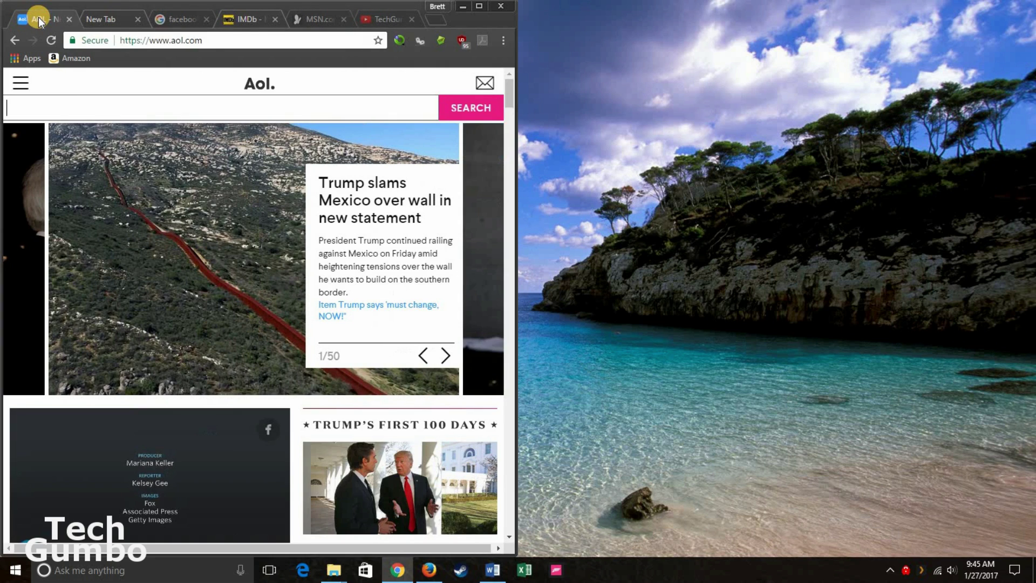
shift+click(258, 17)
drag(258, 17, 1035, 32)
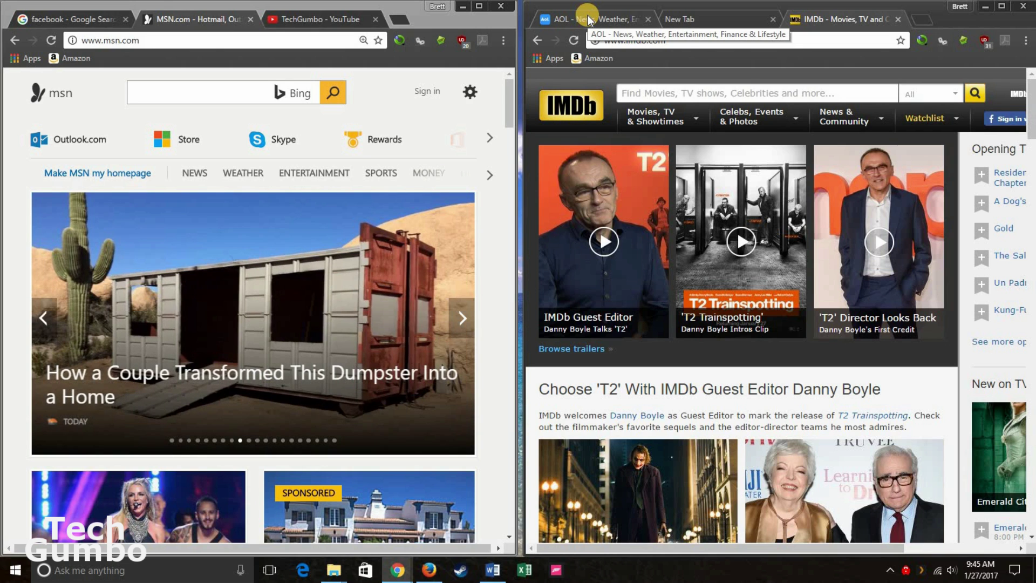
drag(587, 15, 427, 21)
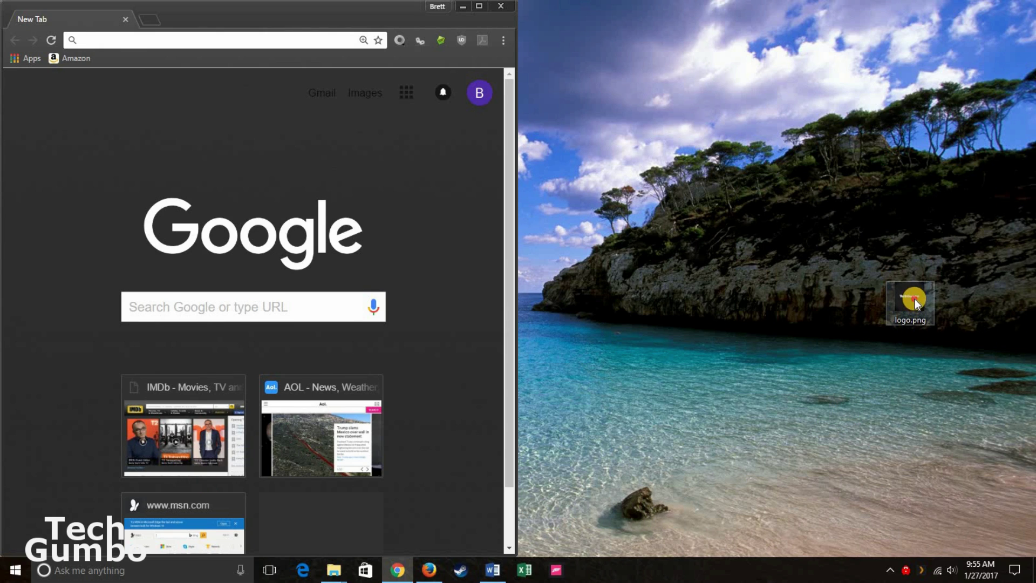
Open the desktop image logo.png in Chrome by dropping it onto the tab strip
drag(915, 299, 150, 21)
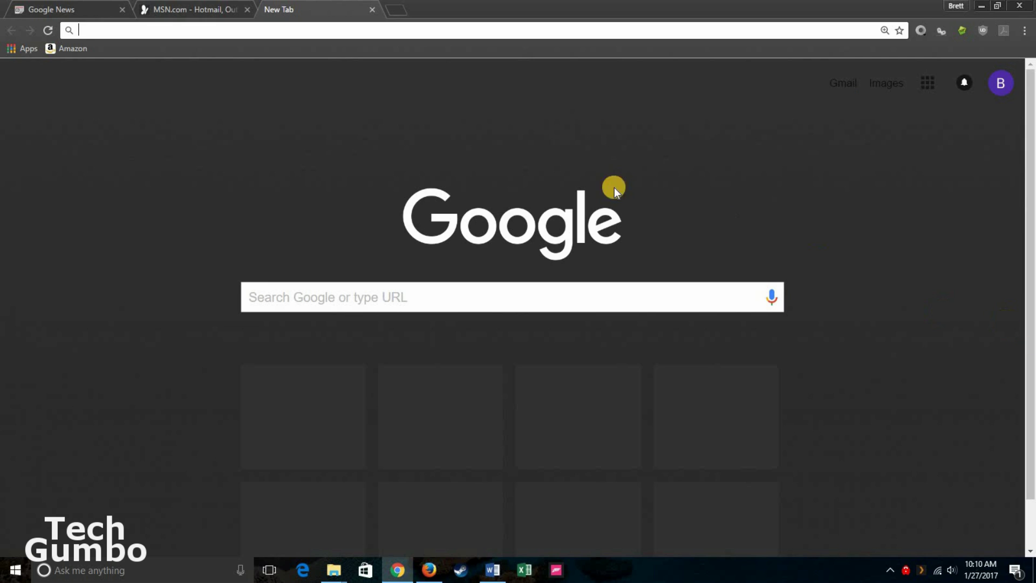
Pin the Google News and MSN tabs
click(65, 11)
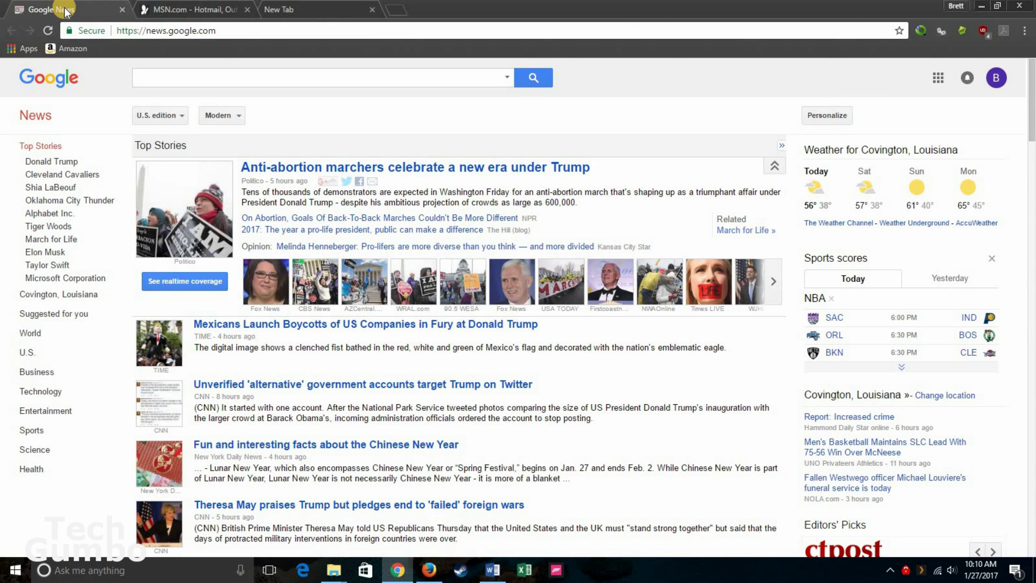
right_click(65, 11)
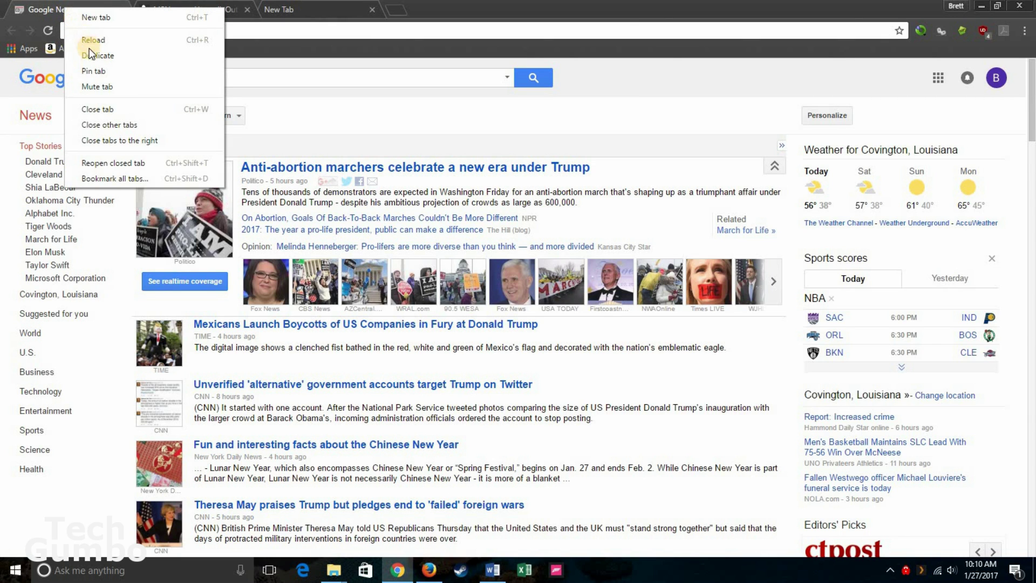
click(92, 70)
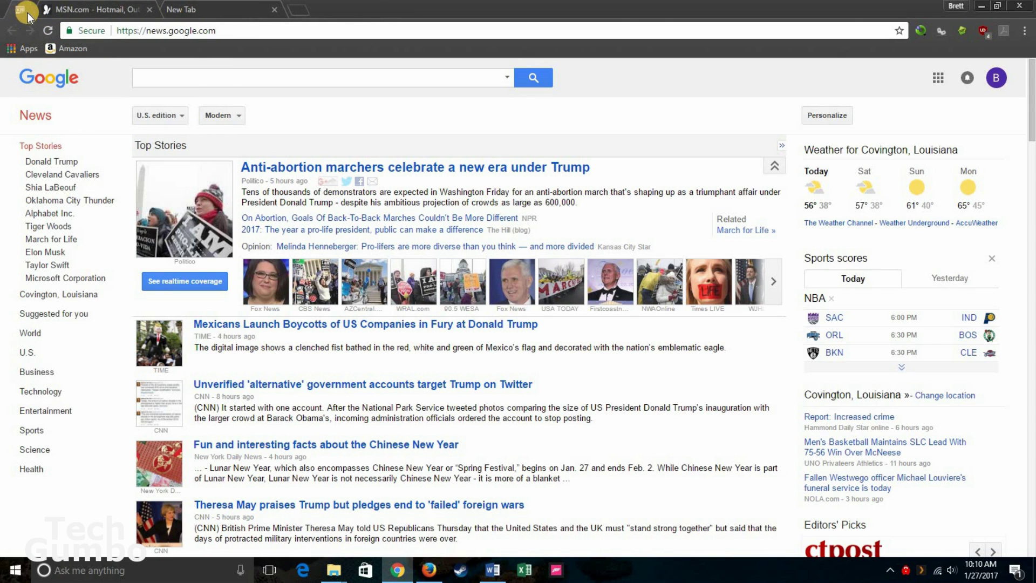
click(80, 9)
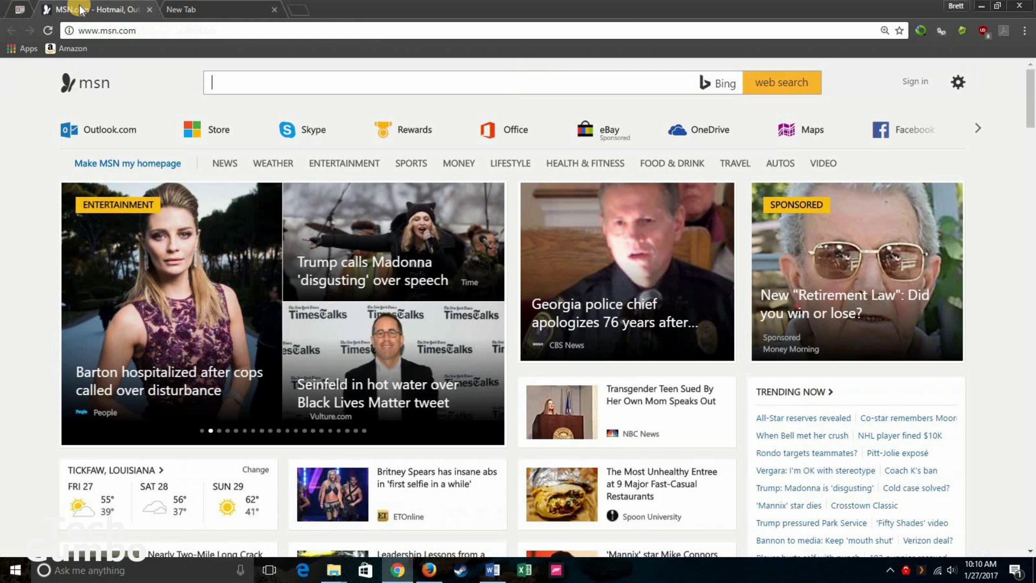
right_click(80, 10)
click(112, 69)
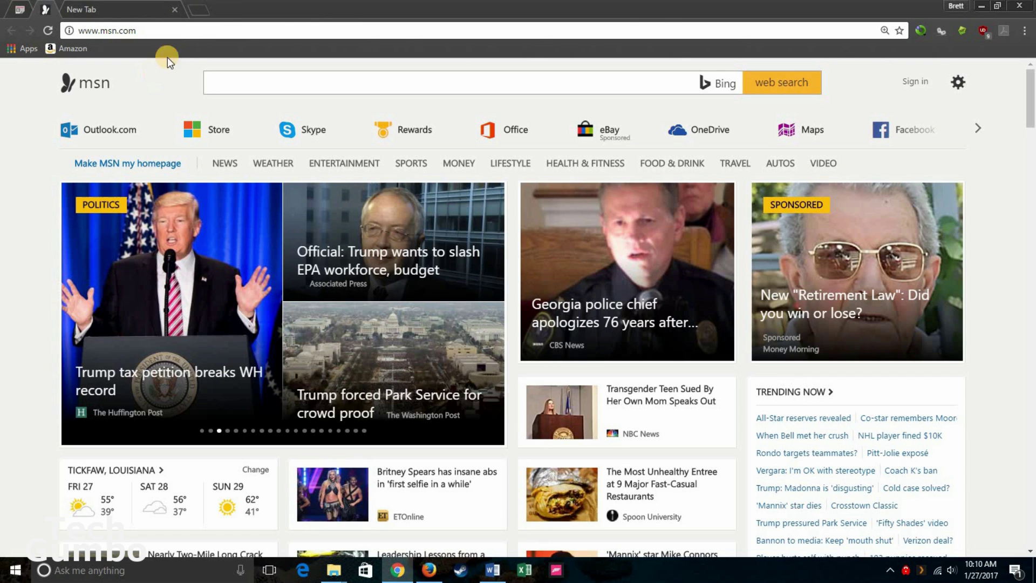
Restart Chrome, maximize it, and switch to the restored pinned MSN tab
click(1017, 6)
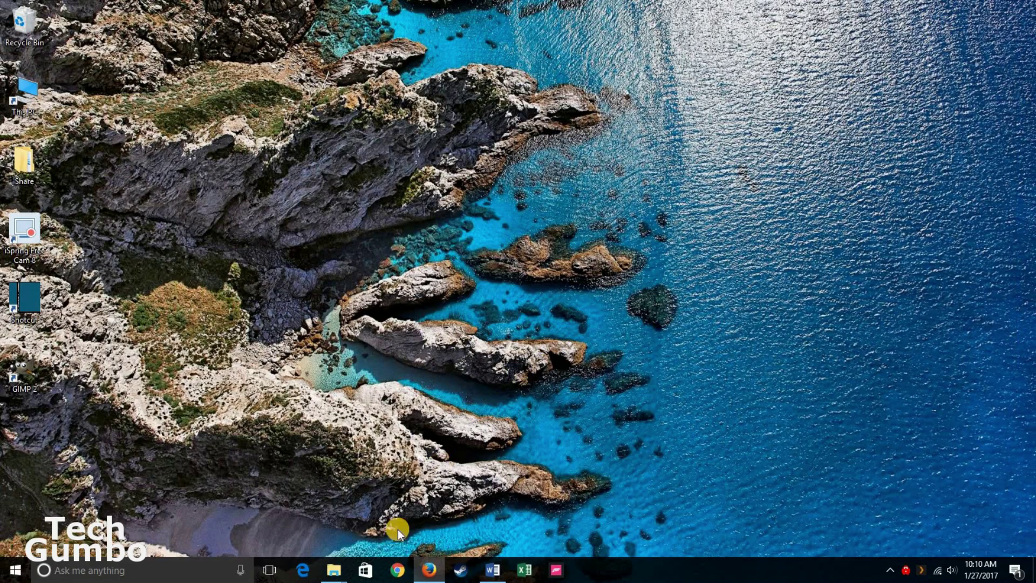
click(397, 570)
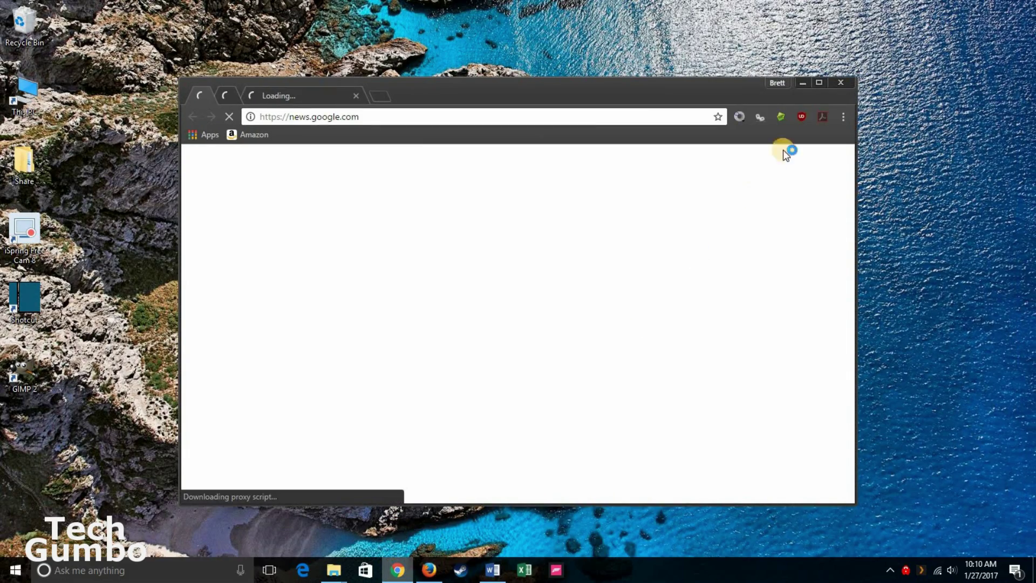
click(818, 81)
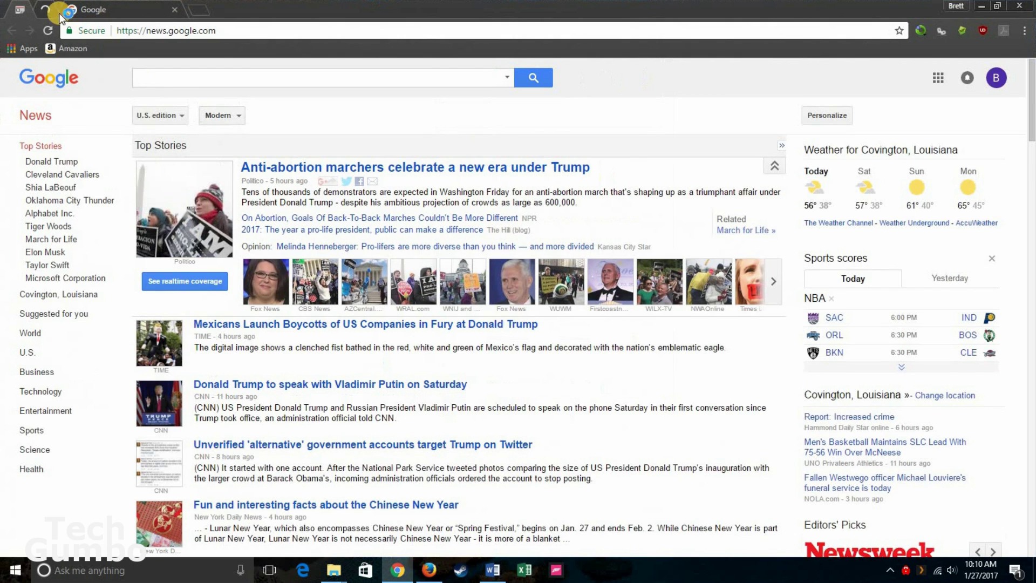
click(46, 12)
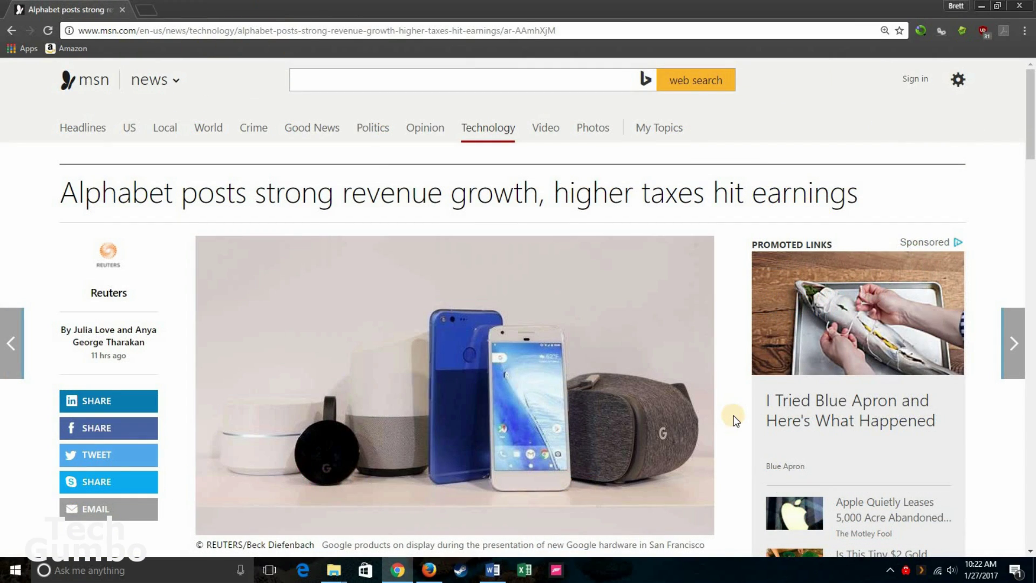
Highlight 'Alphabet Chief Financial Officer' in the article and search it on Google in a new tab
scroll(735, 421, down, 8)
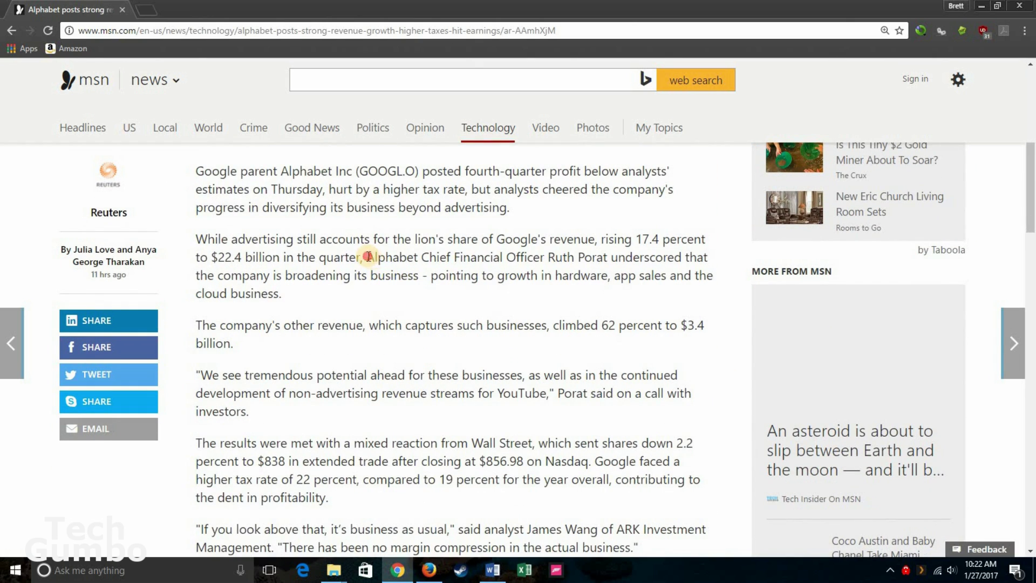
double_click(389, 257)
drag(491, 258, 543, 262)
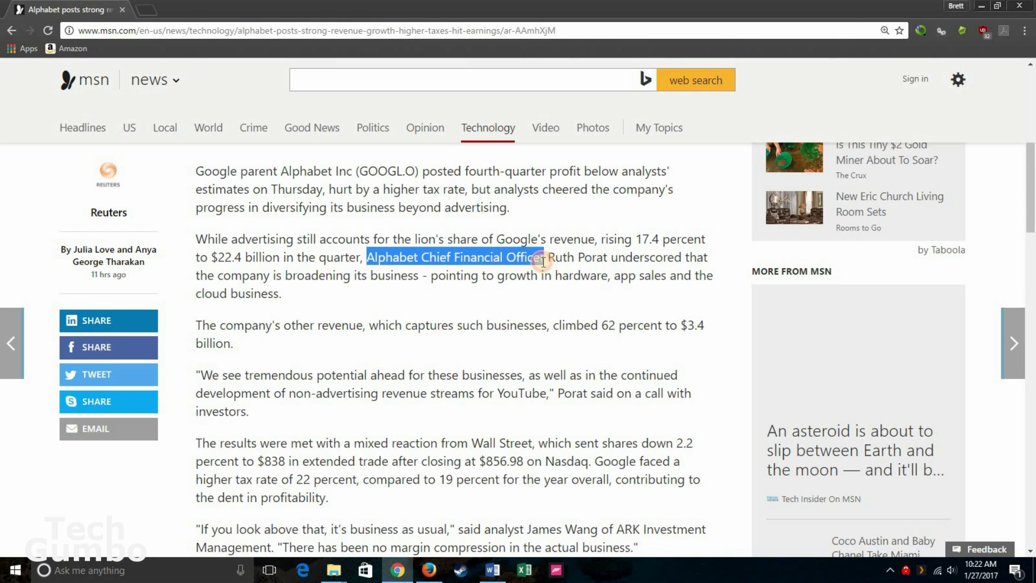
right_click(446, 257)
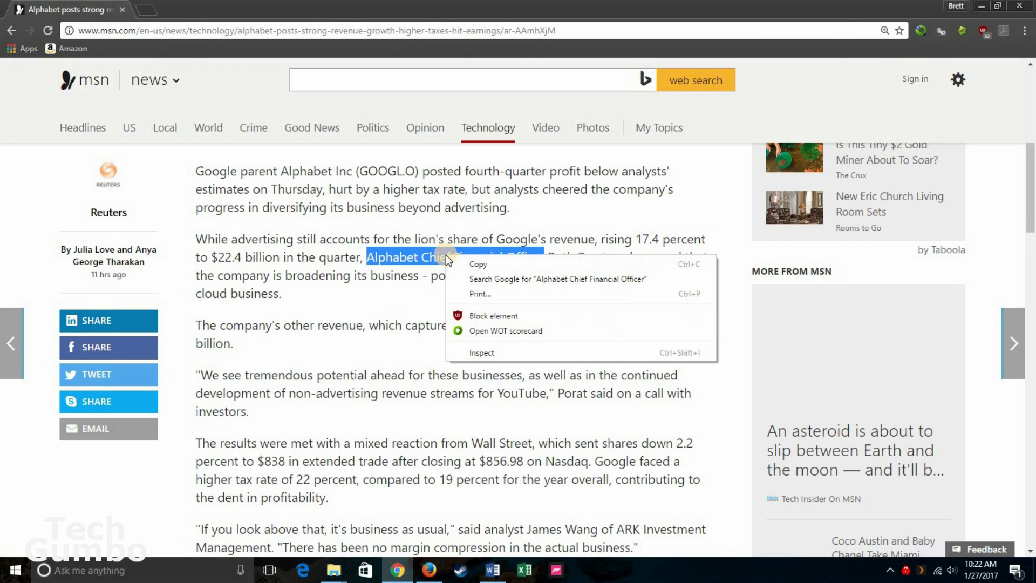
click(501, 280)
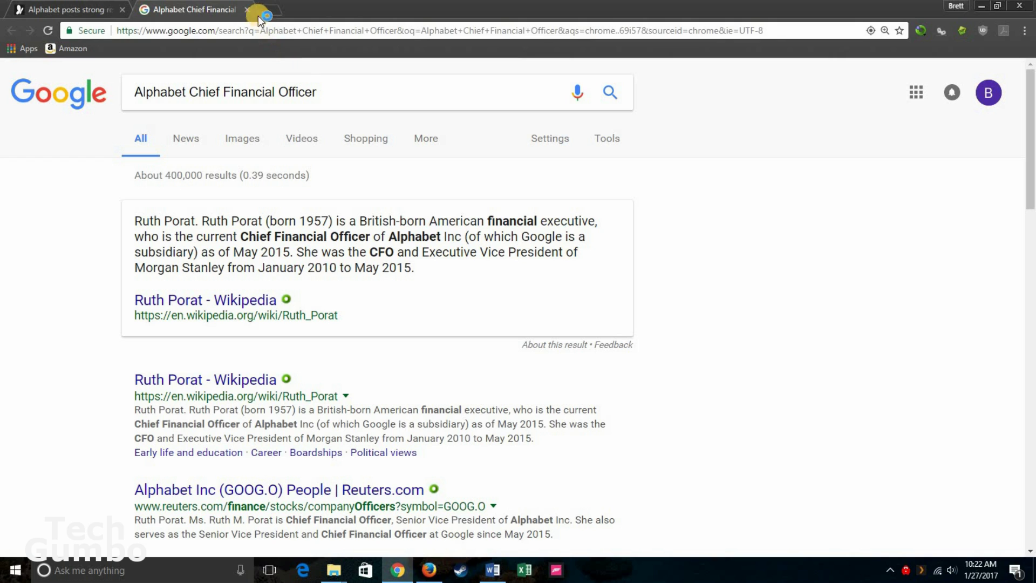
Close the results, search the phrase again by dragging it onto the tab strip, then close it
key(ctrl+w)
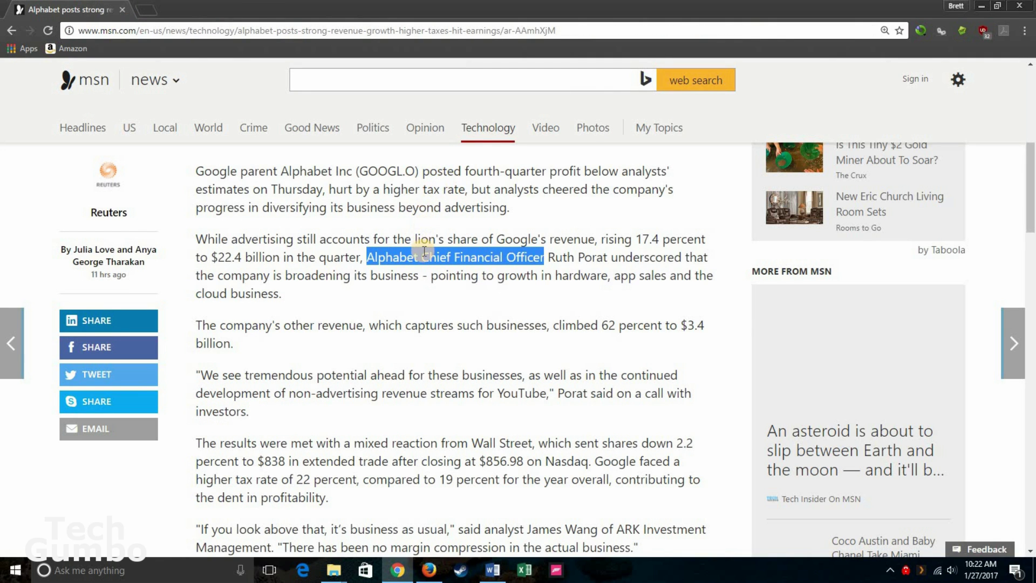
drag(424, 257, 148, 9)
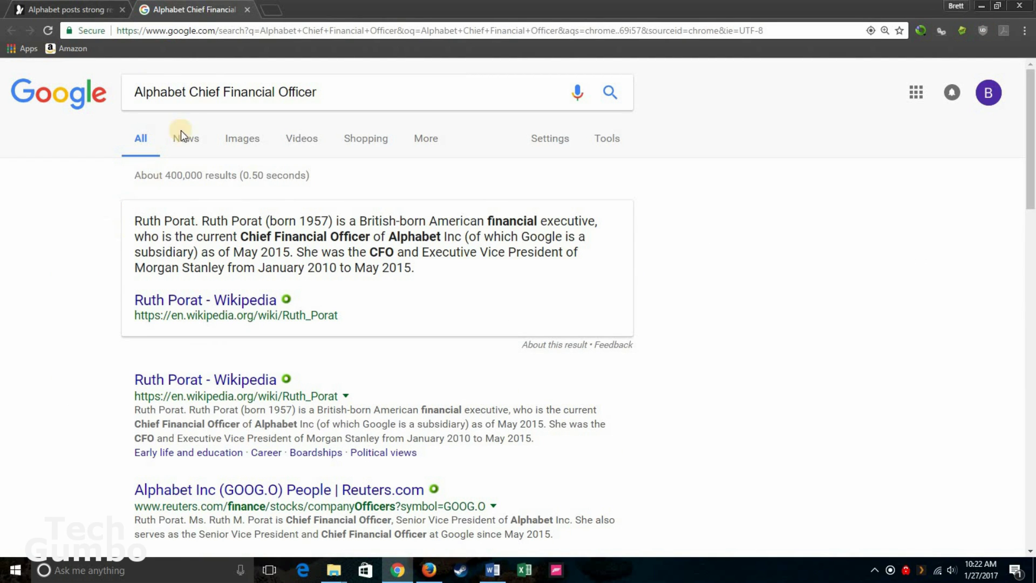
click(248, 10)
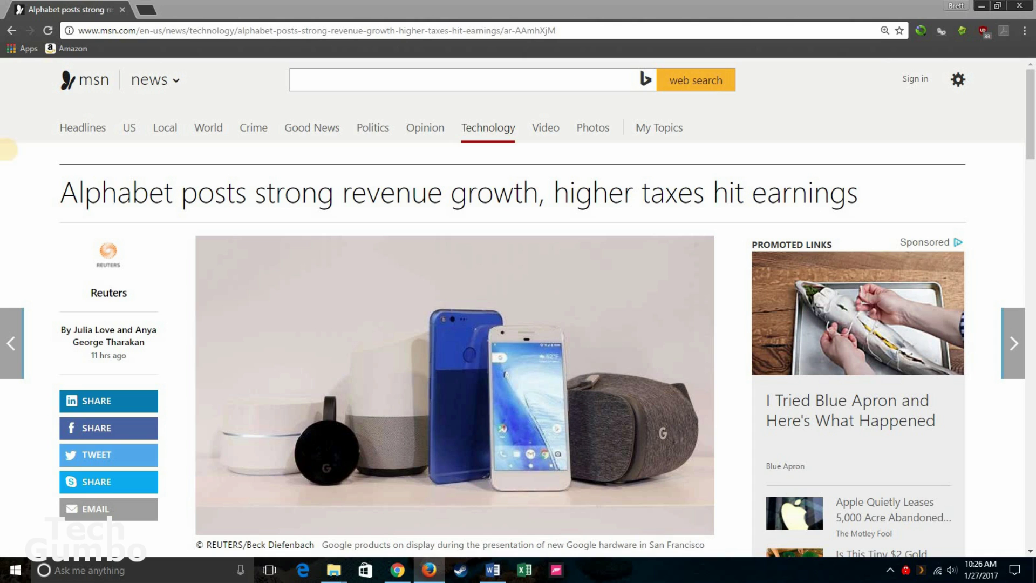
Check the MSN site's Location permission in the site info panel, leaving it unchanged
click(70, 30)
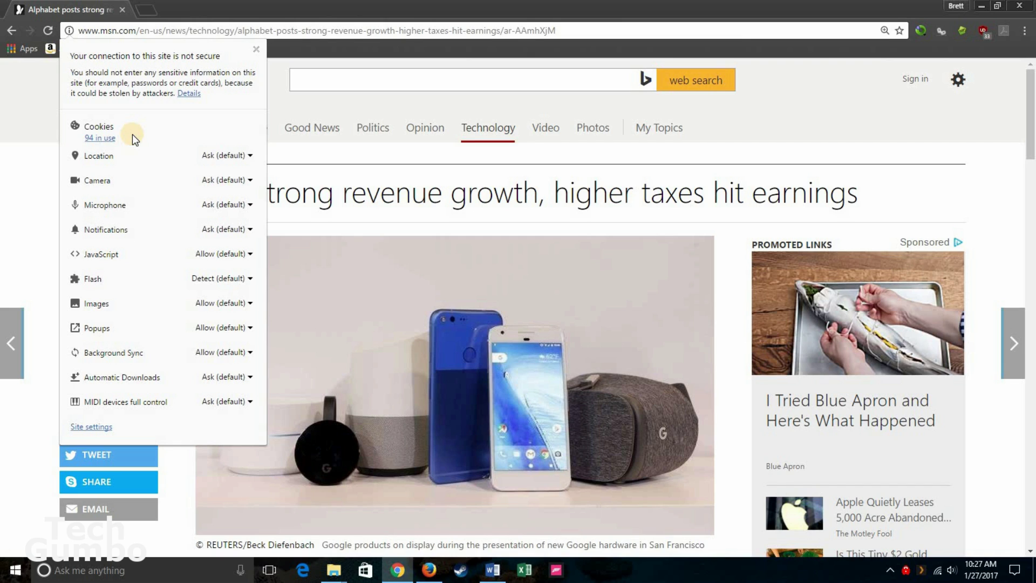
click(250, 156)
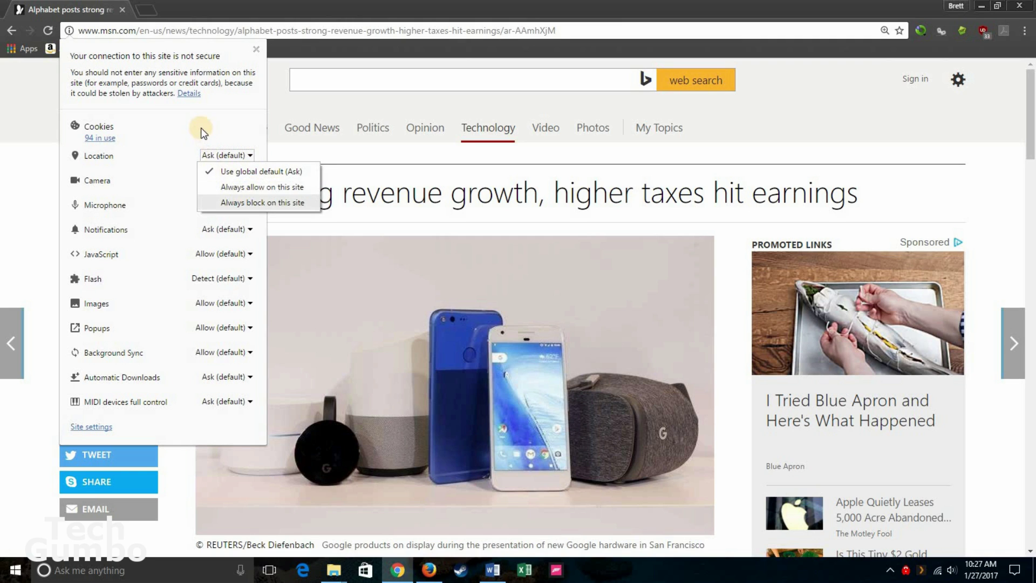
click(157, 125)
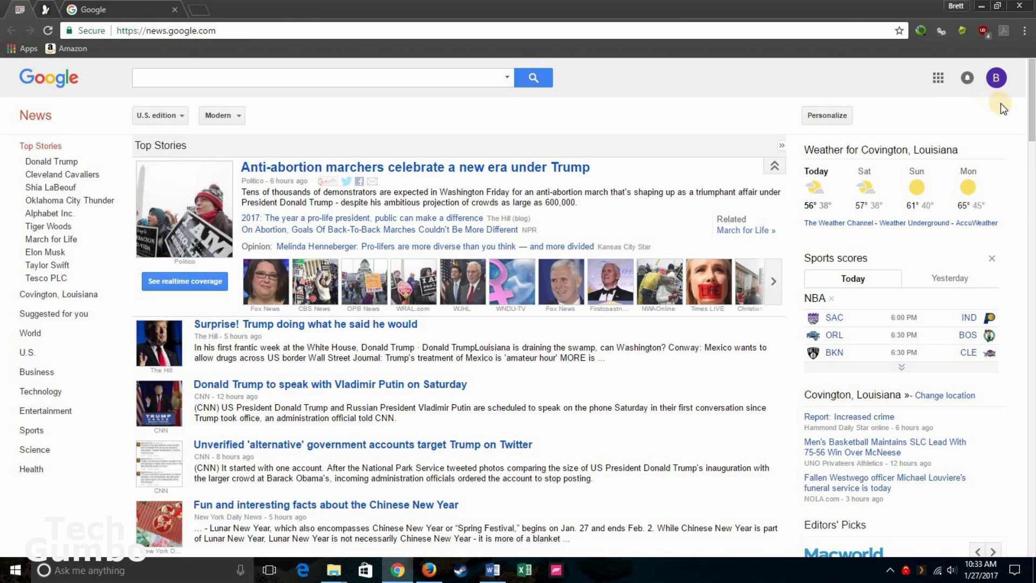
End the Adobe Acrobat extension's process from Chrome's Task manager
click(1025, 34)
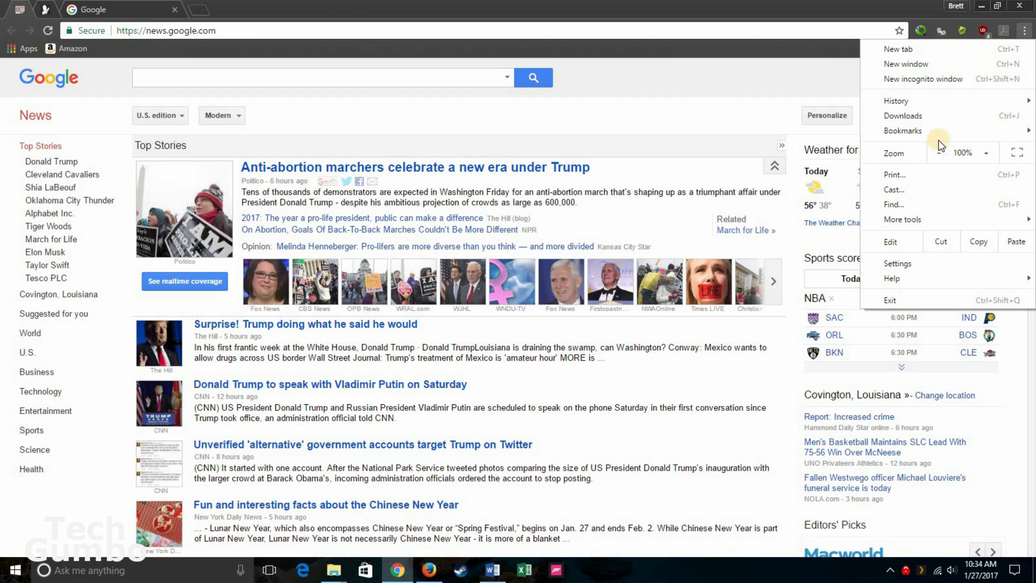
mouse_move(905, 220)
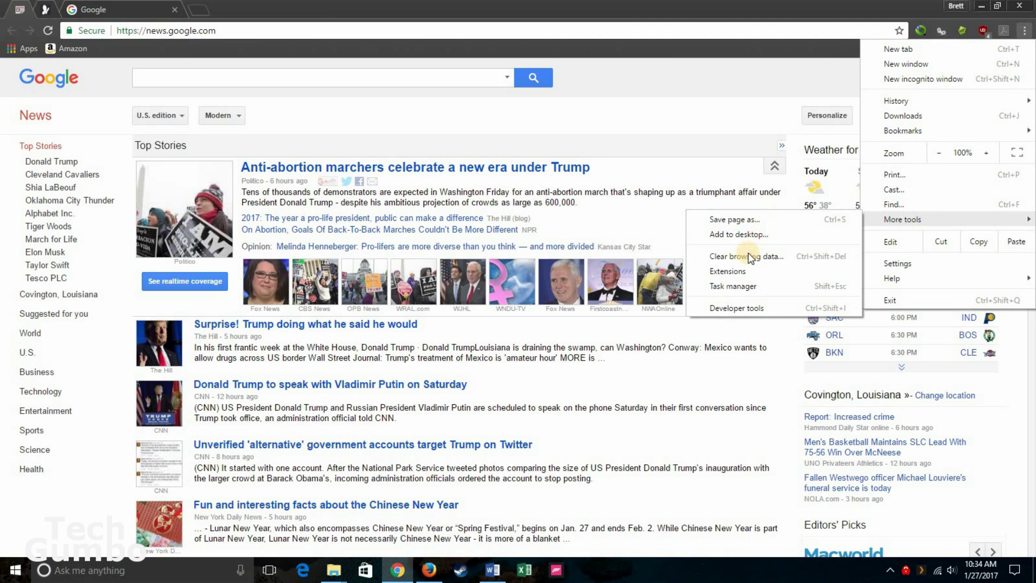
click(732, 287)
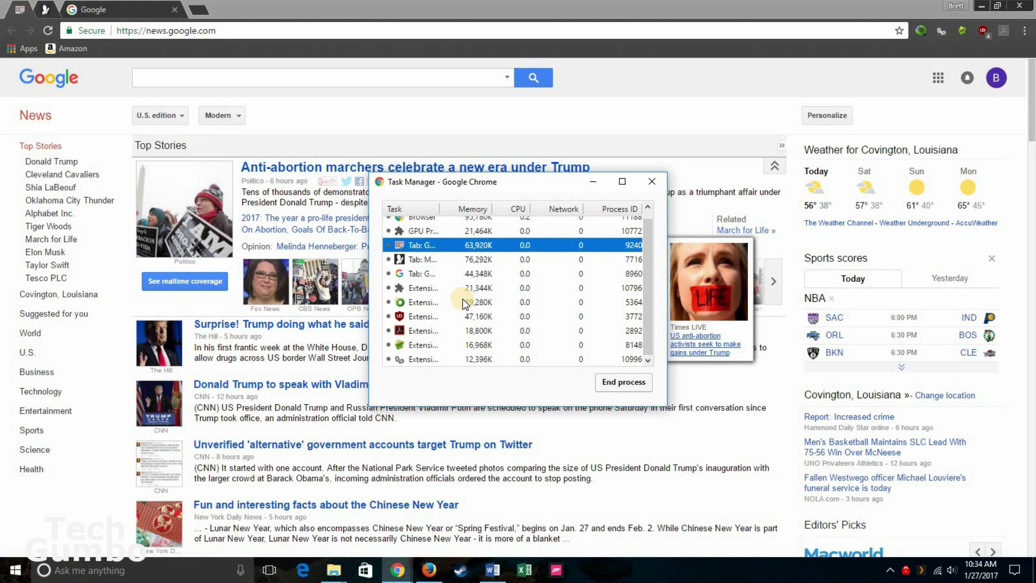
click(418, 331)
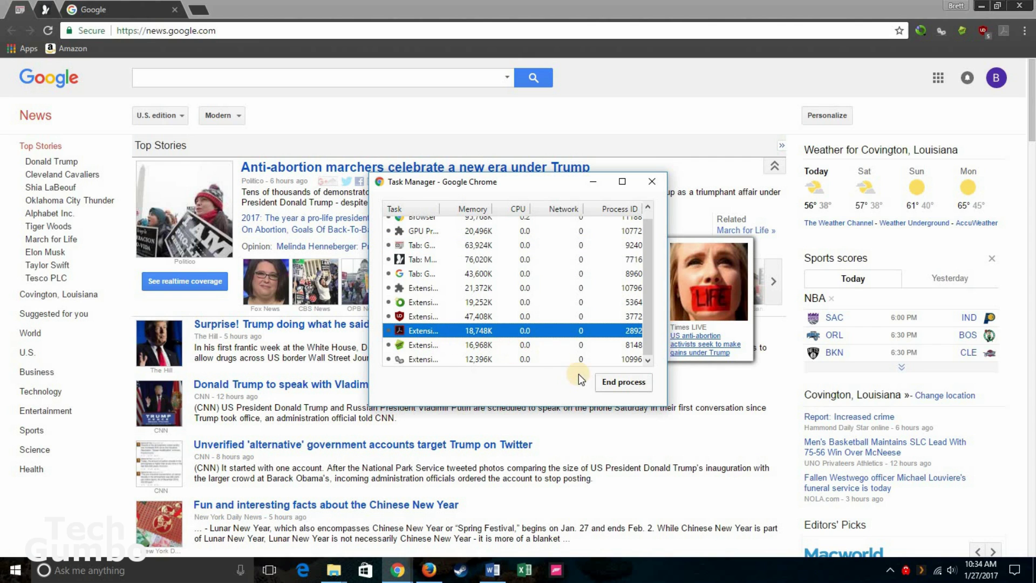
click(614, 383)
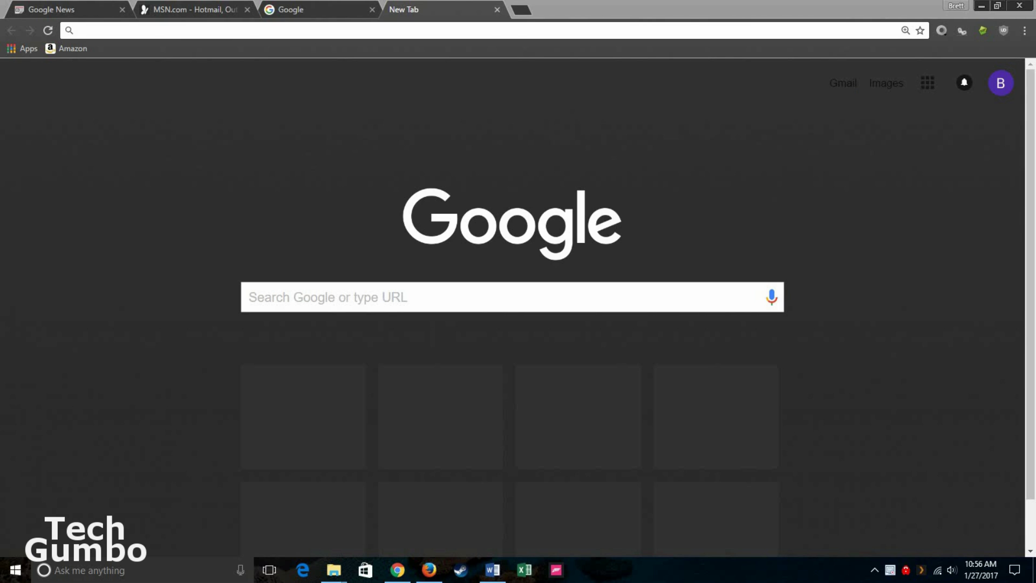
Switch to the MSN.com tab, mute it, then unmute it again
key(ctrl+2)
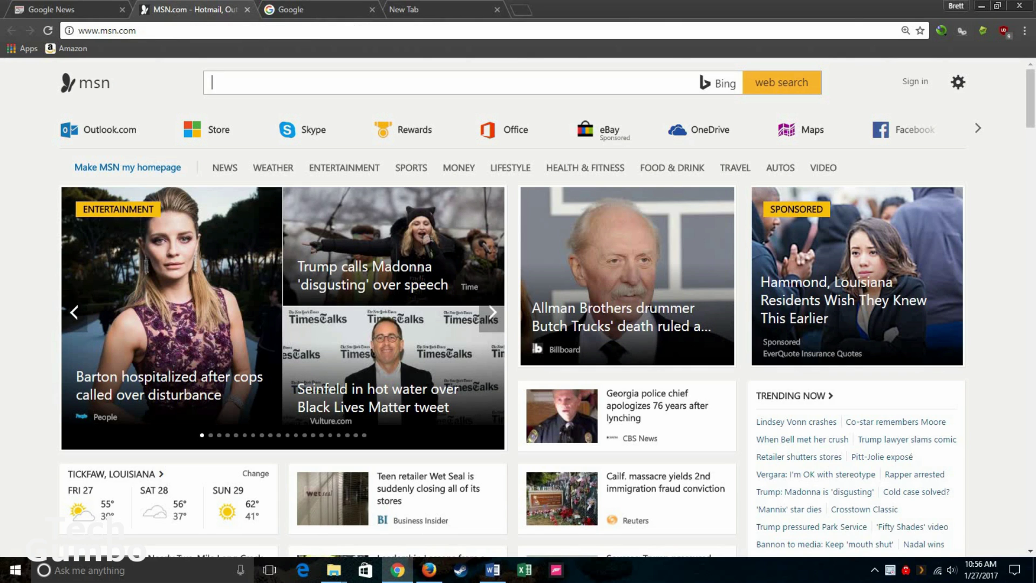
right_click(174, 9)
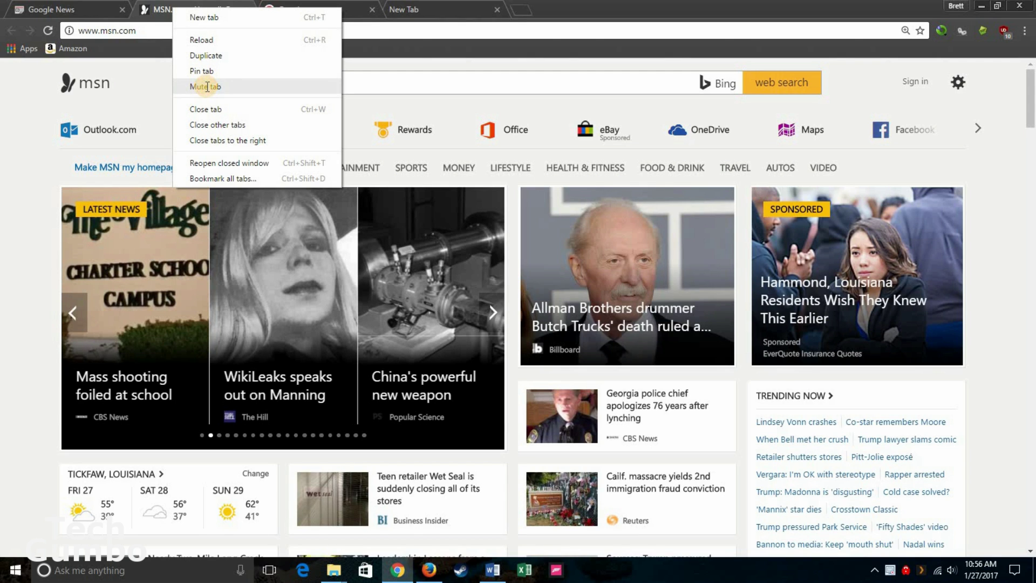
click(206, 87)
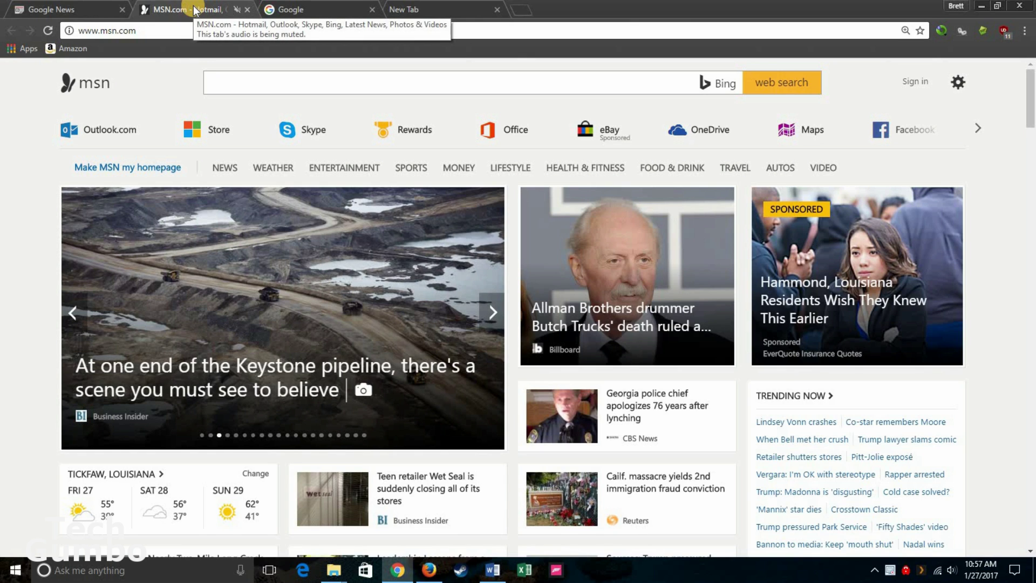
right_click(194, 10)
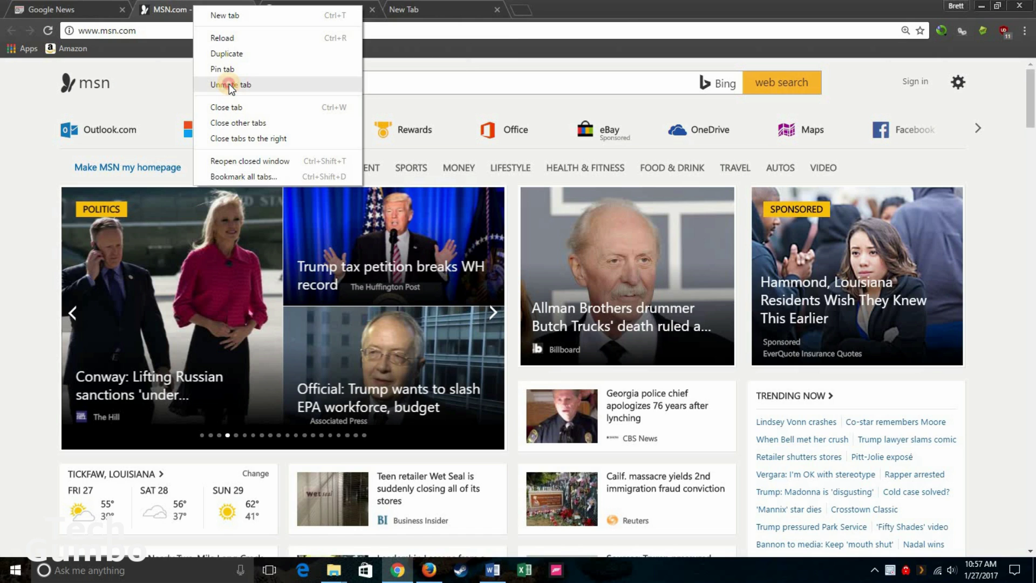
click(229, 84)
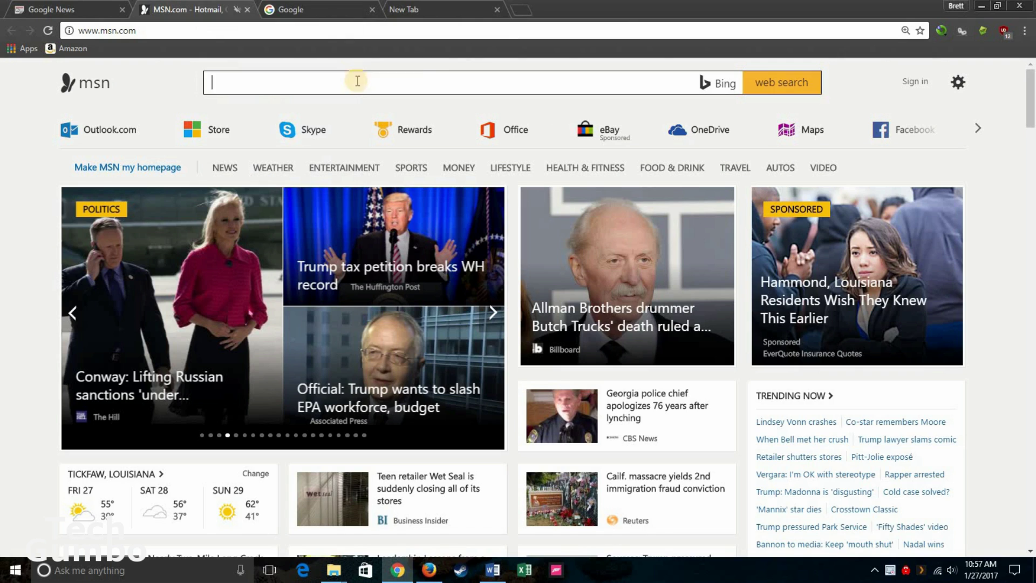
Close every tab except the New Tab page
click(428, 10)
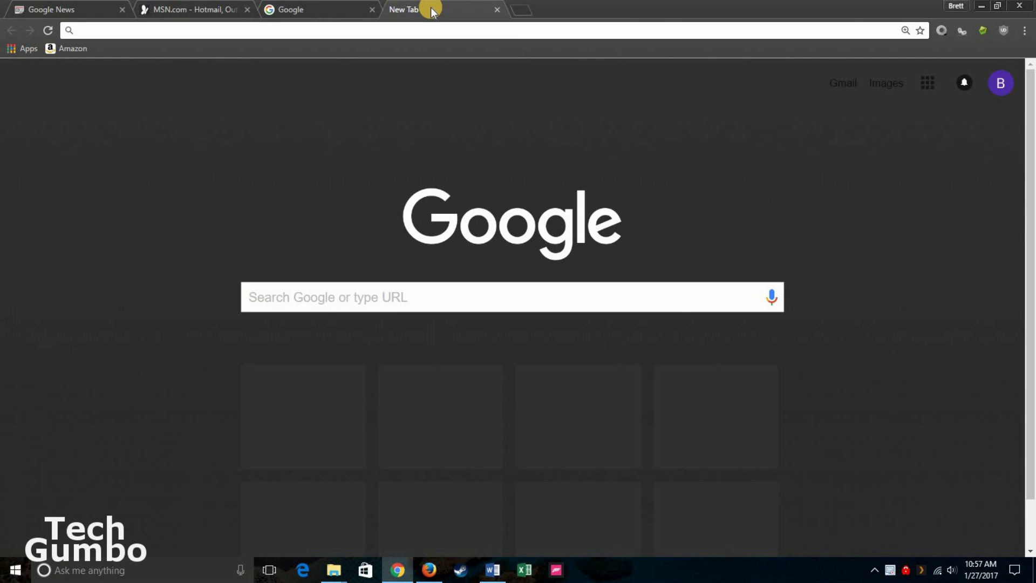
right_click(431, 9)
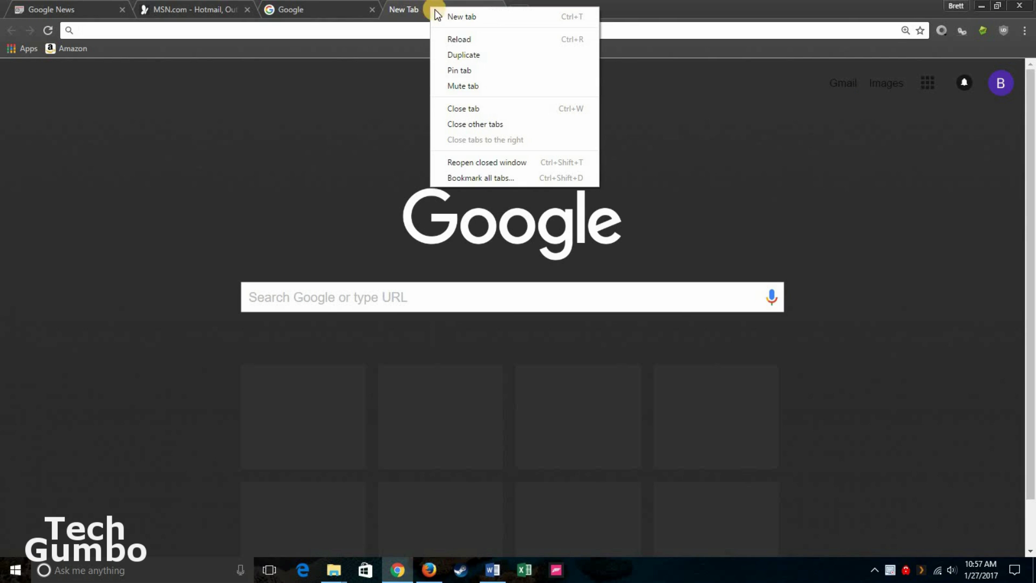
click(471, 124)
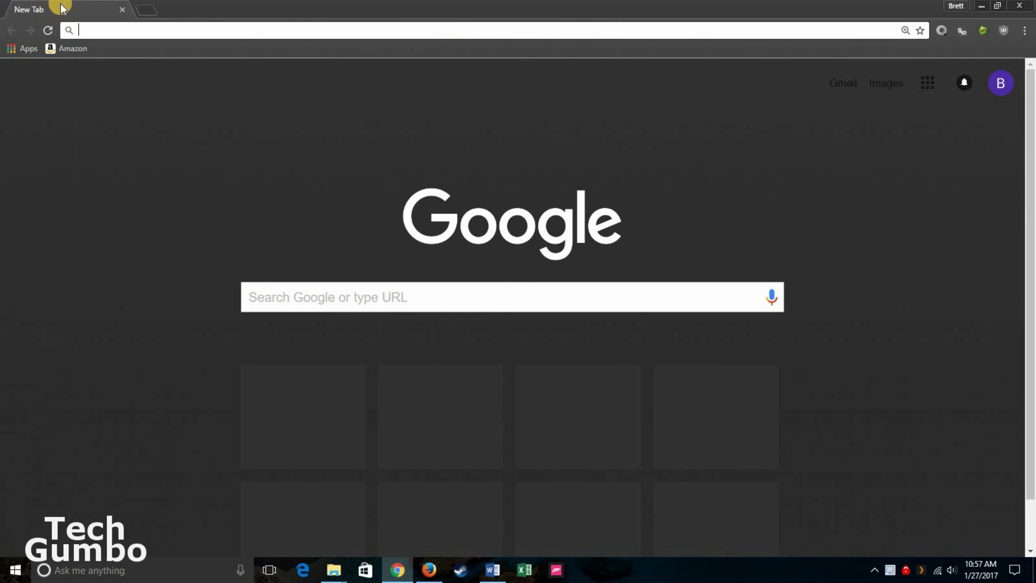
Reopen the closed Google News and MSN.com tabs, then return to the New Tab page
right_click(62, 6)
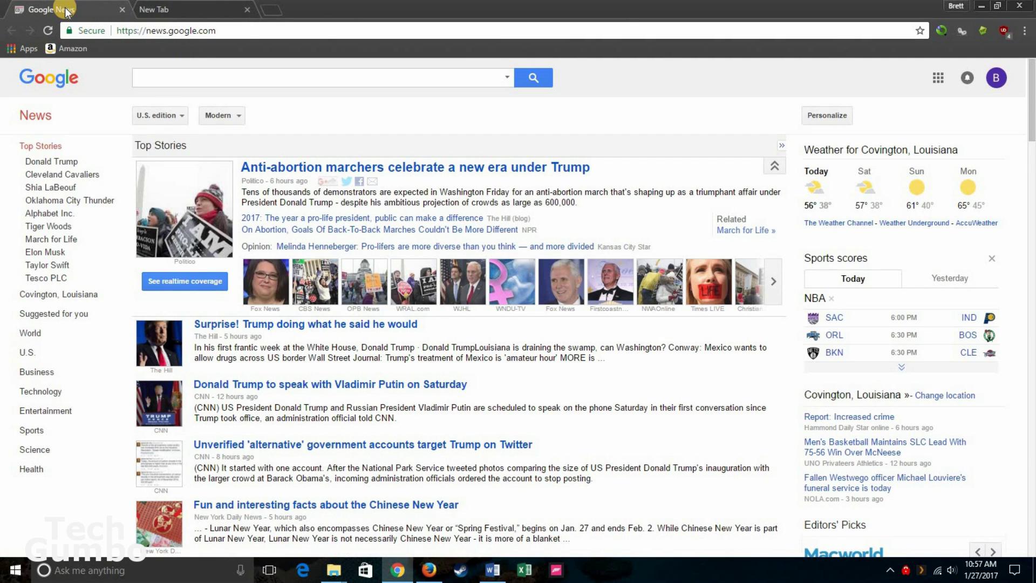
right_click(65, 8)
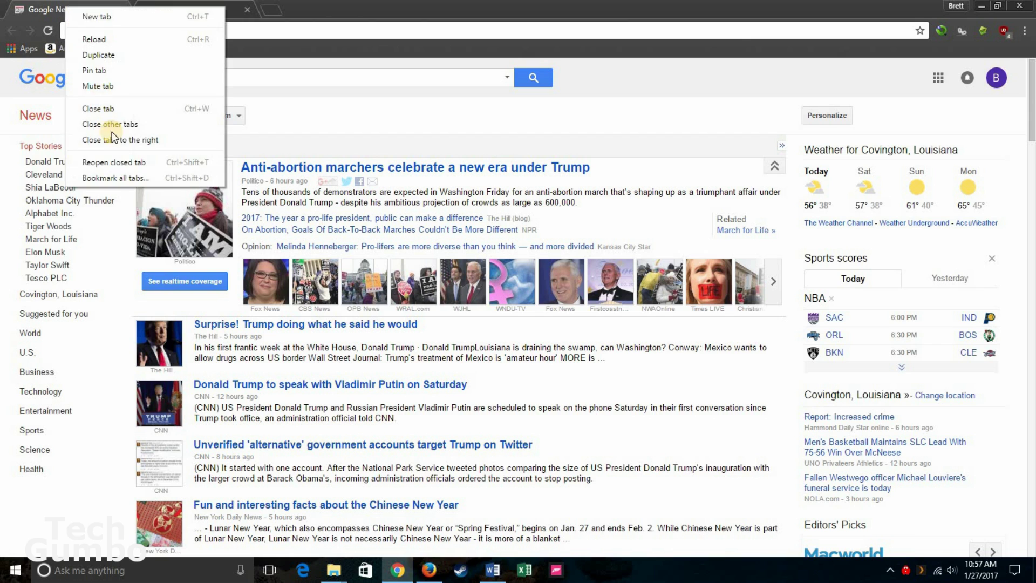
click(115, 159)
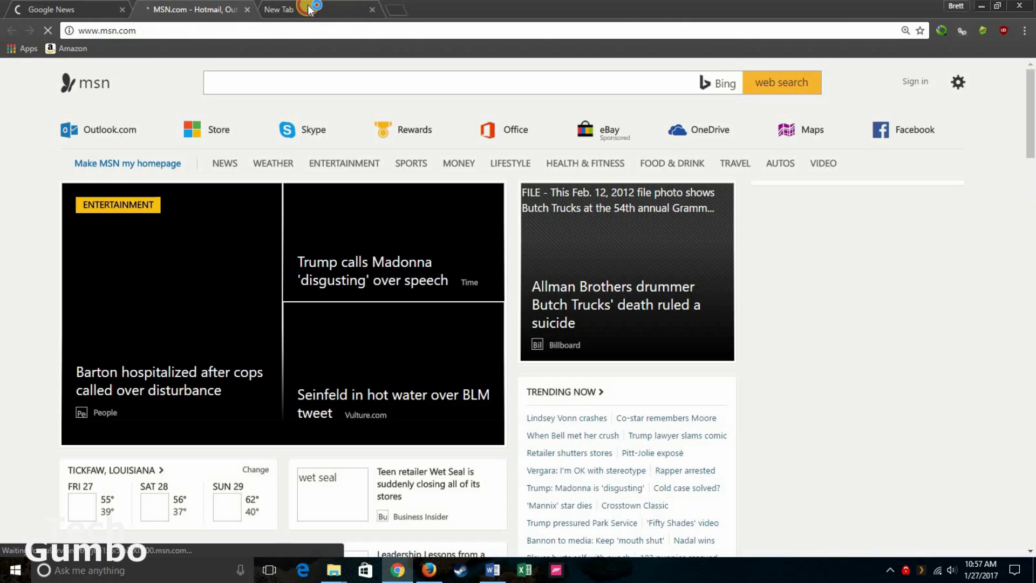
click(310, 12)
right_click(310, 10)
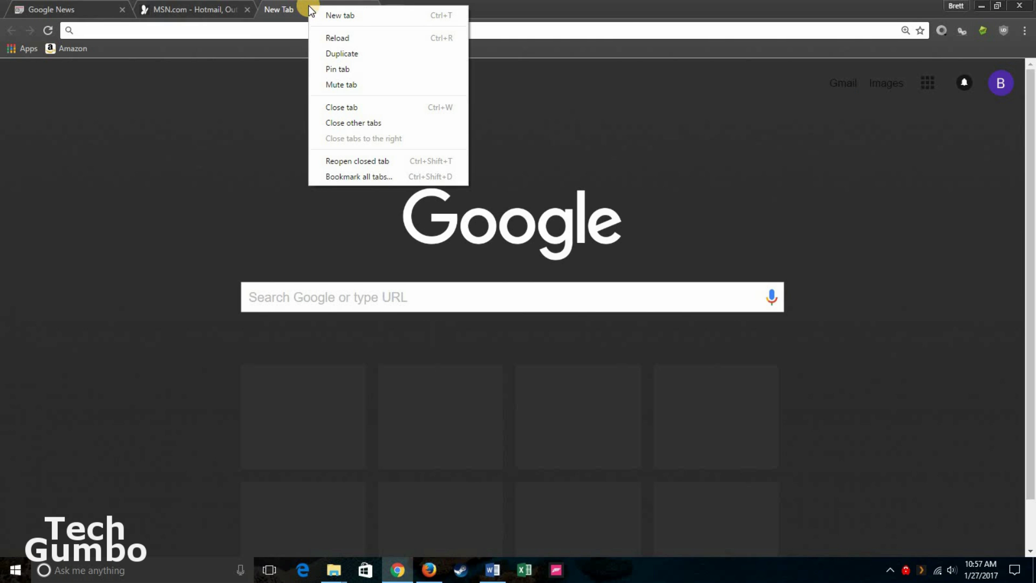
click(337, 36)
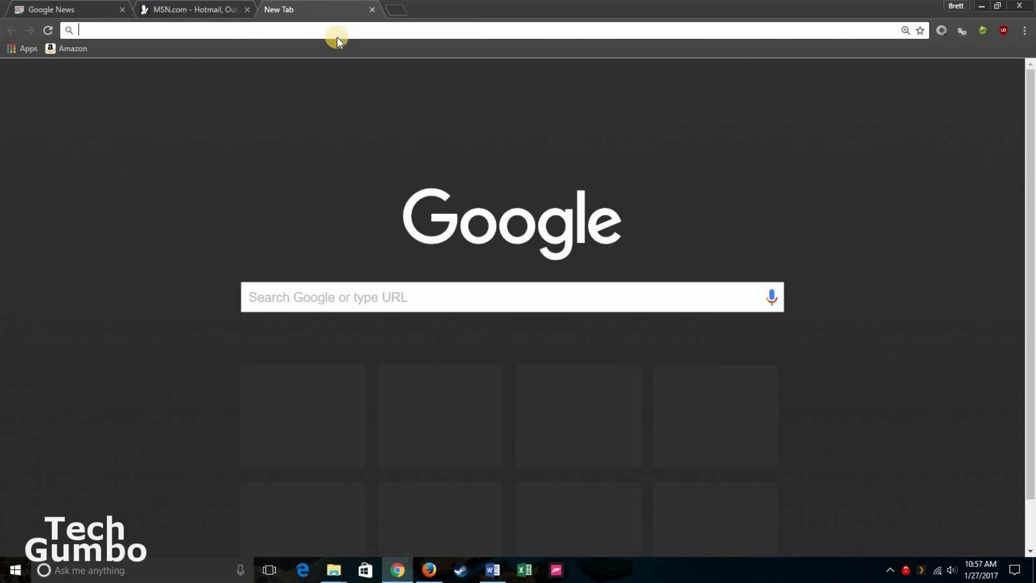